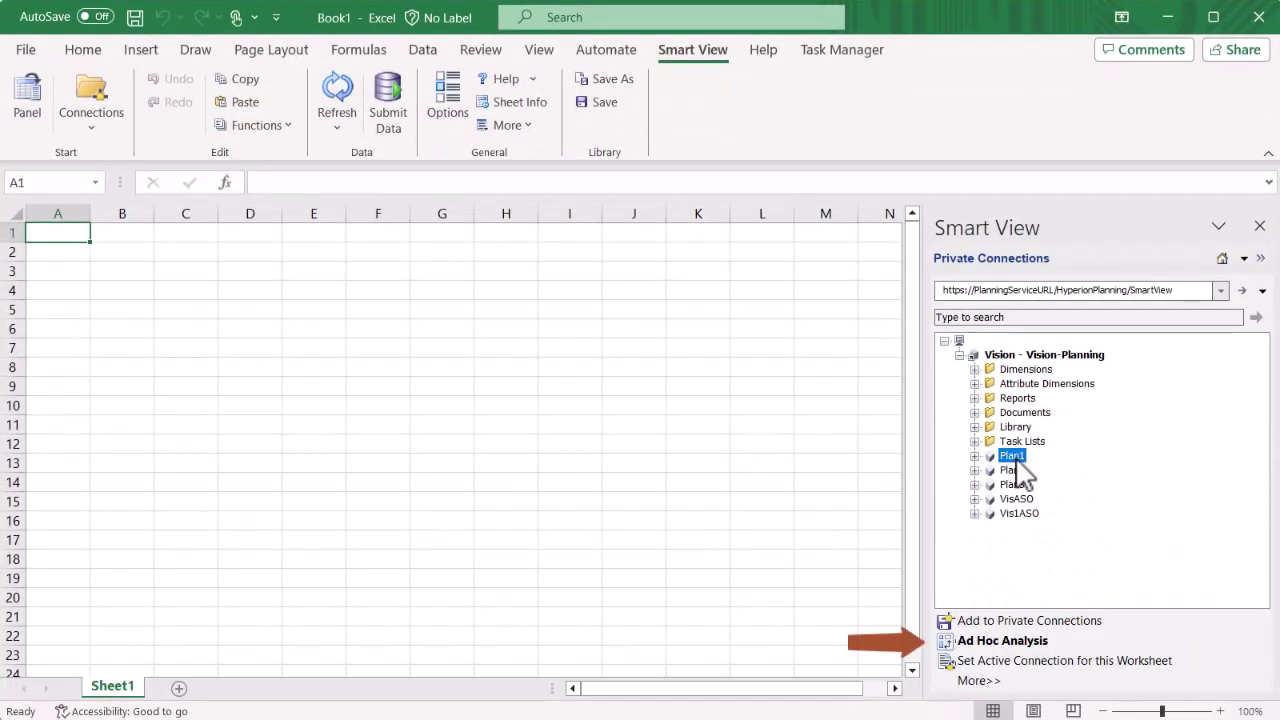
Launch Ad Hoc Analysis on the Plan1 cube and close the Smart View panel.
right_click(1010, 460)
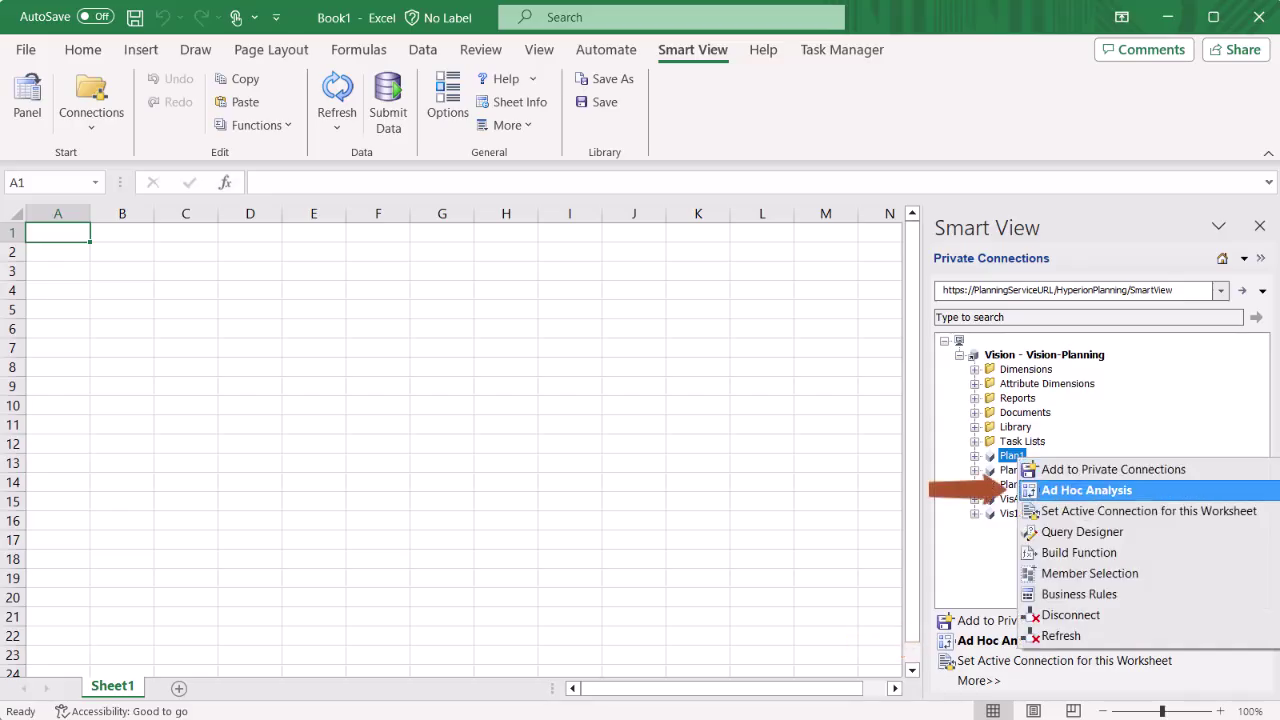
click(1076, 490)
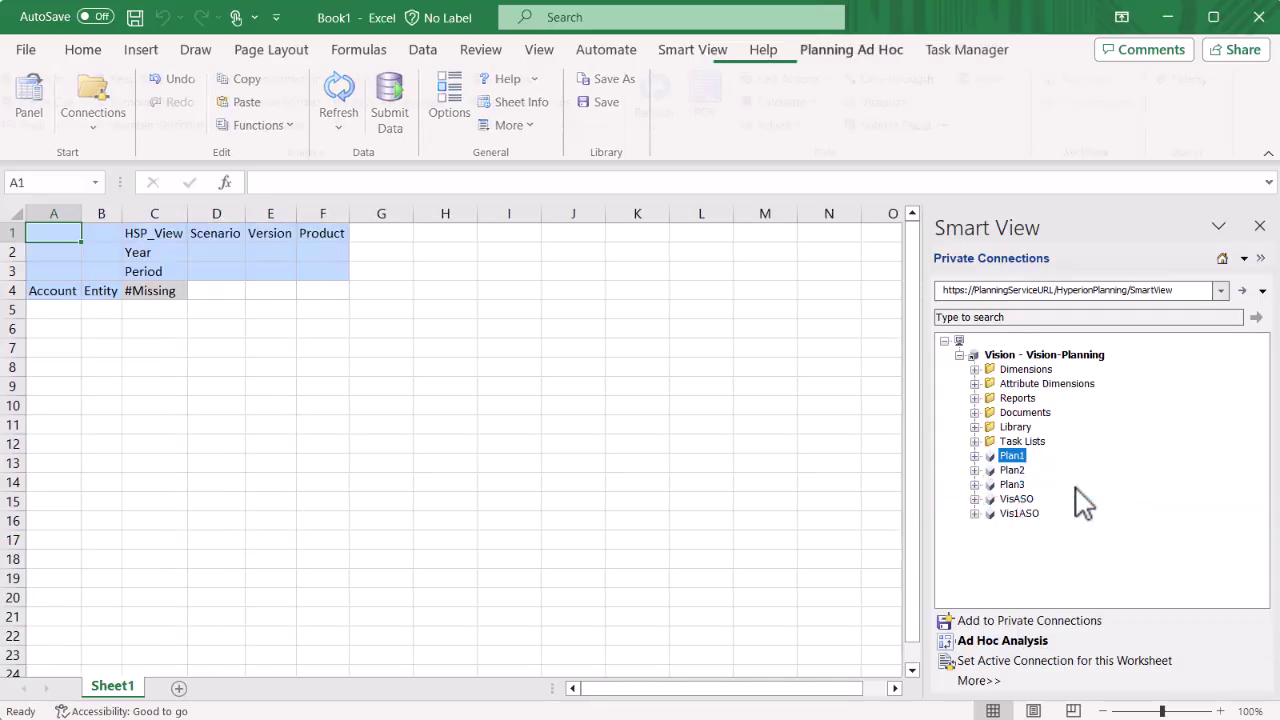
click(1260, 258)
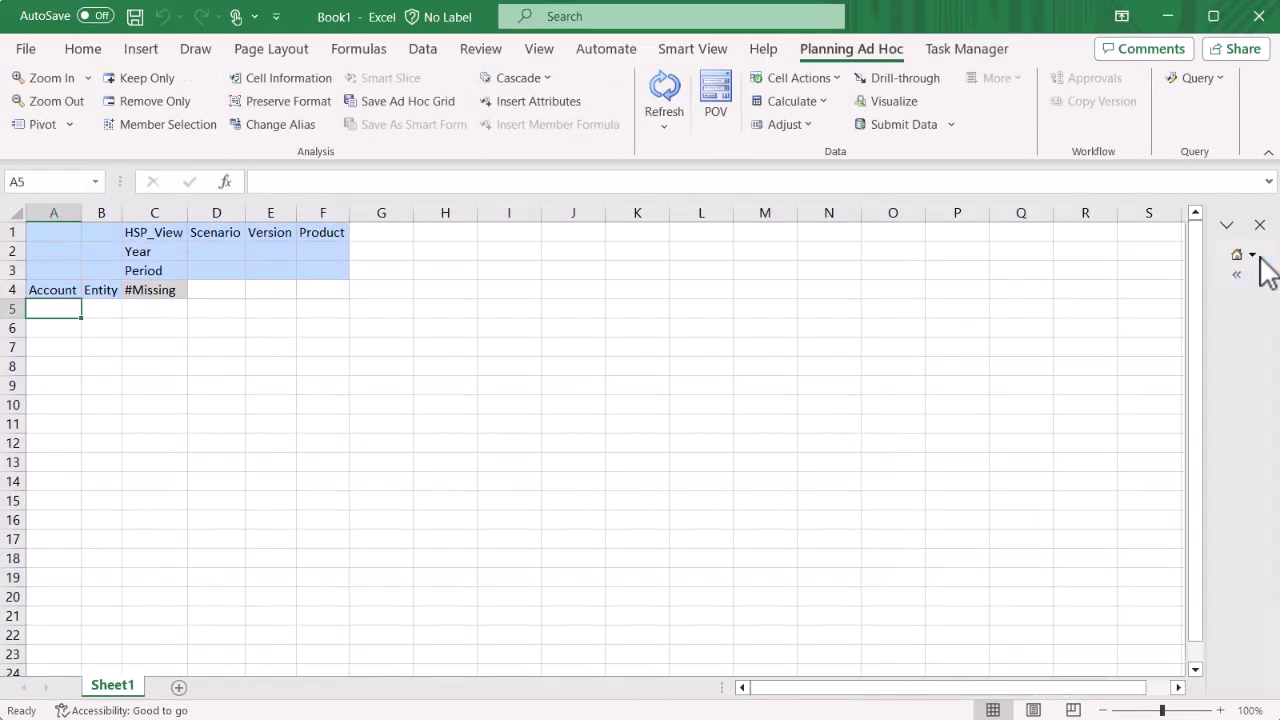
click(1259, 225)
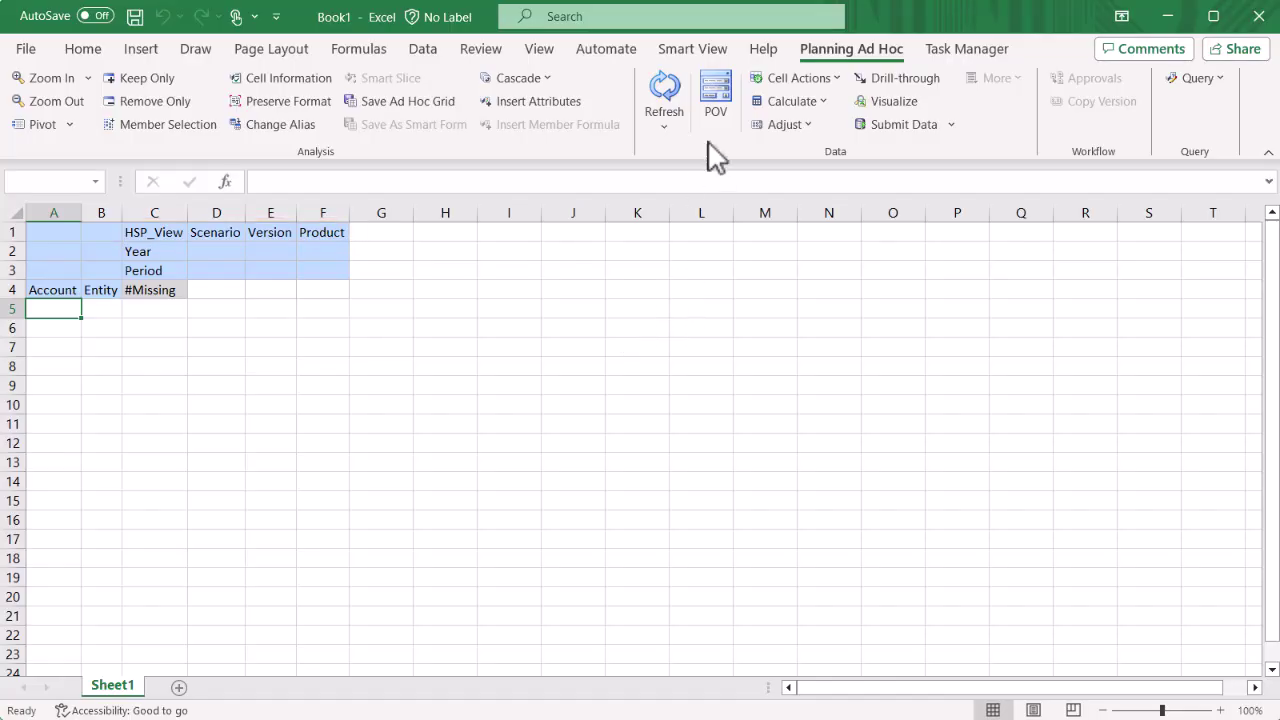
Show the POV toolbar and dock it above the grid under the ribbon.
click(717, 94)
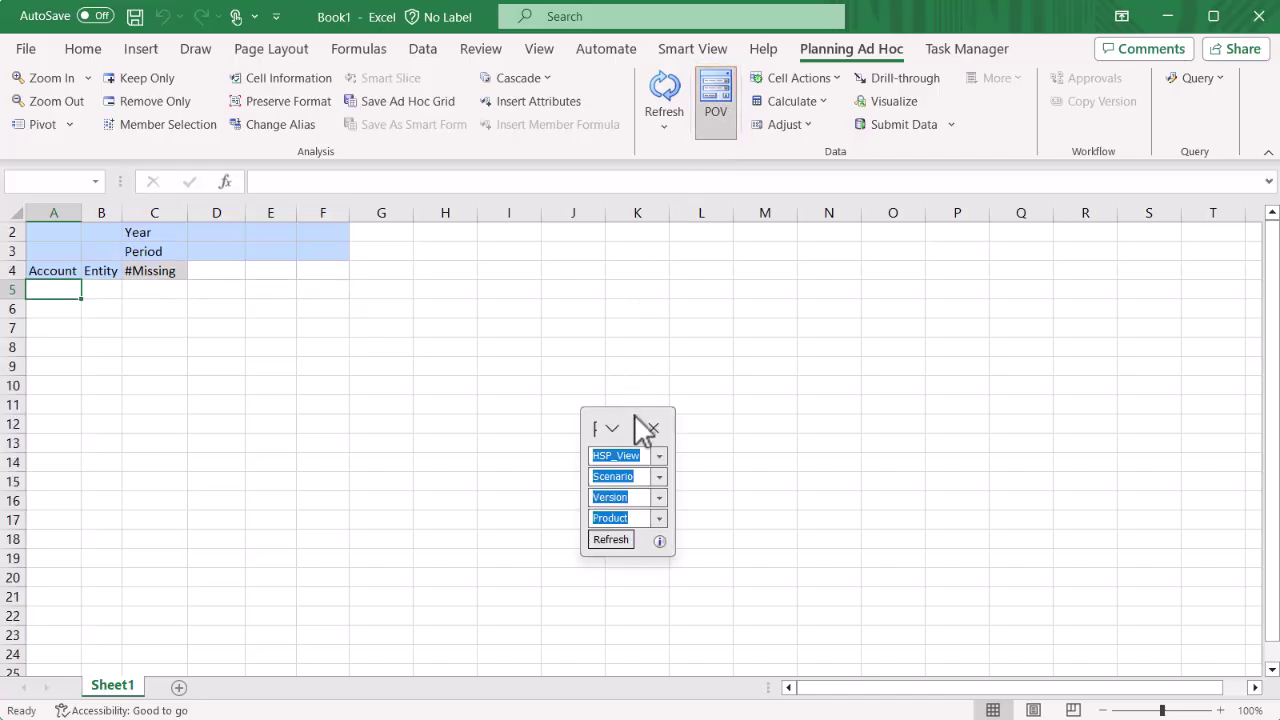
drag(634, 418, 603, 196)
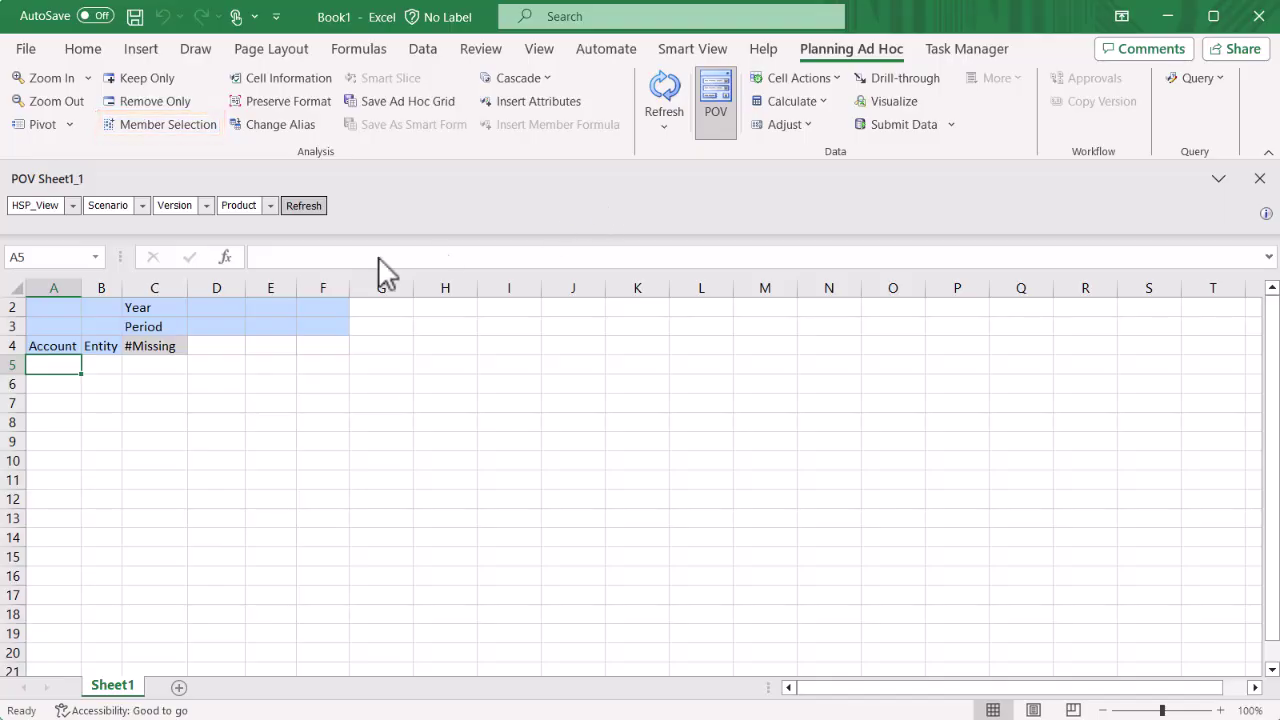
Replace Year in cell C2 with FY25 through Member Selection.
click(157, 307)
click(168, 126)
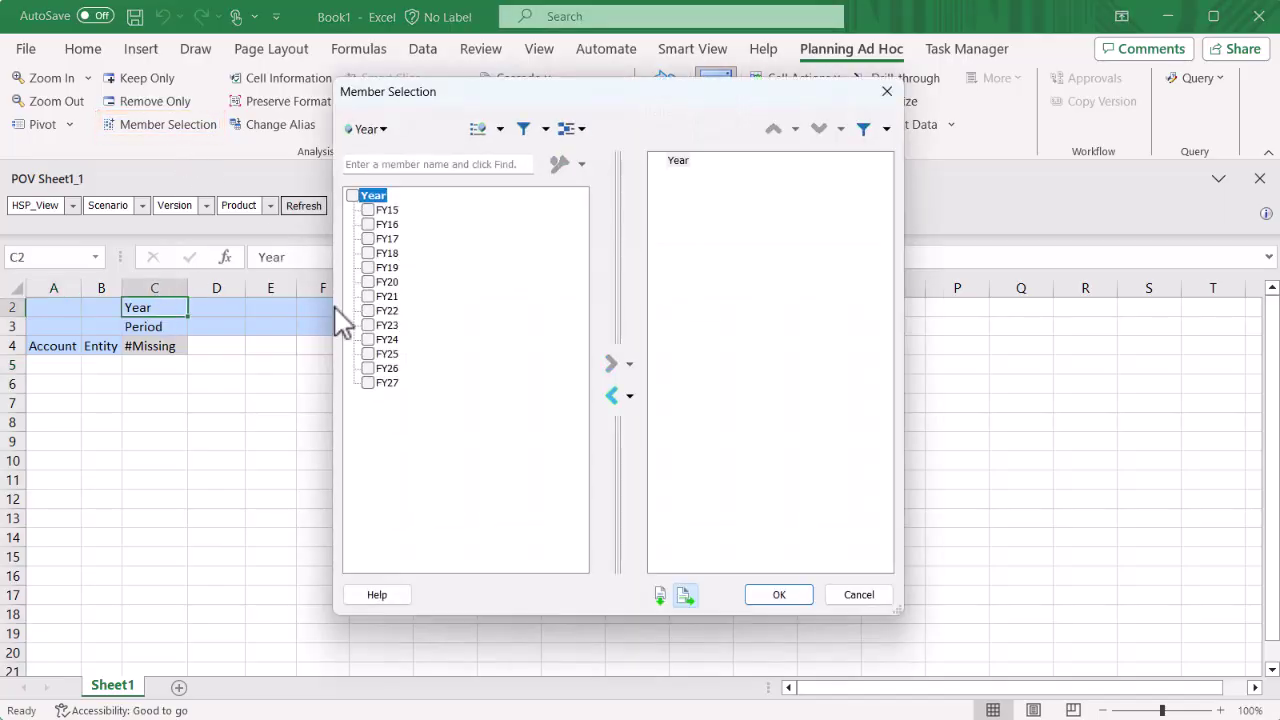
click(369, 354)
click(612, 367)
click(678, 160)
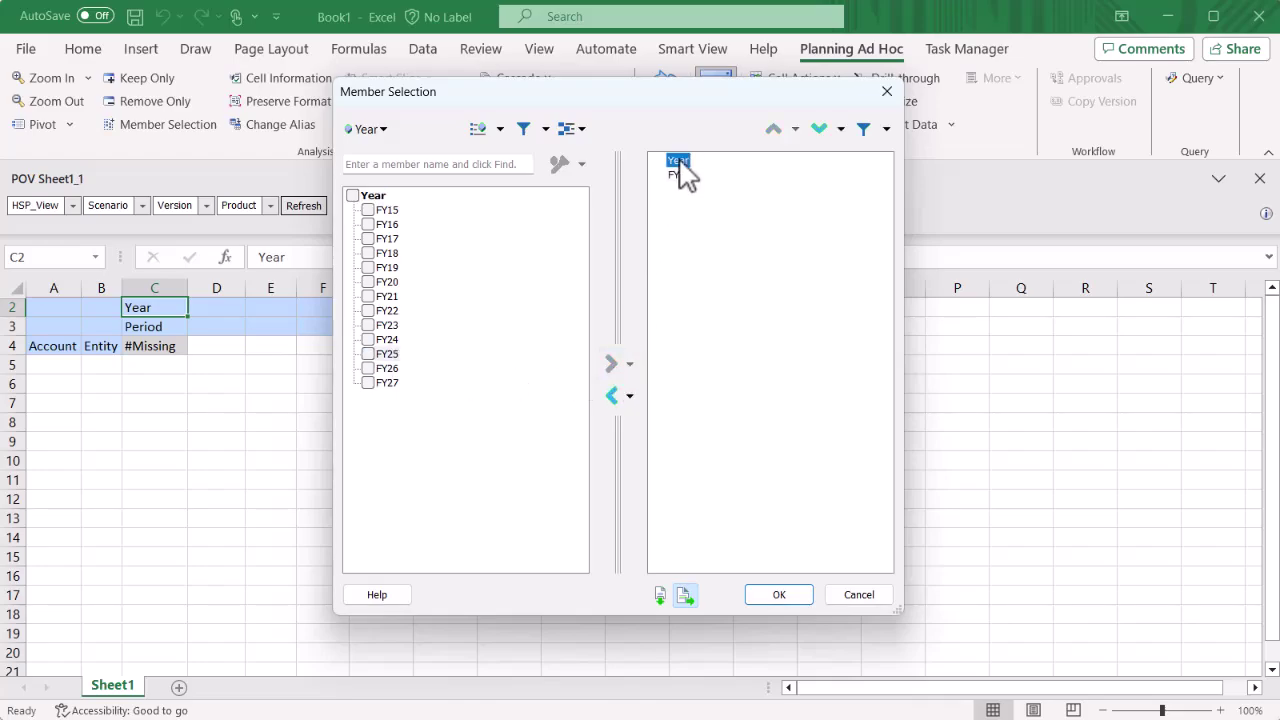
click(614, 397)
click(787, 594)
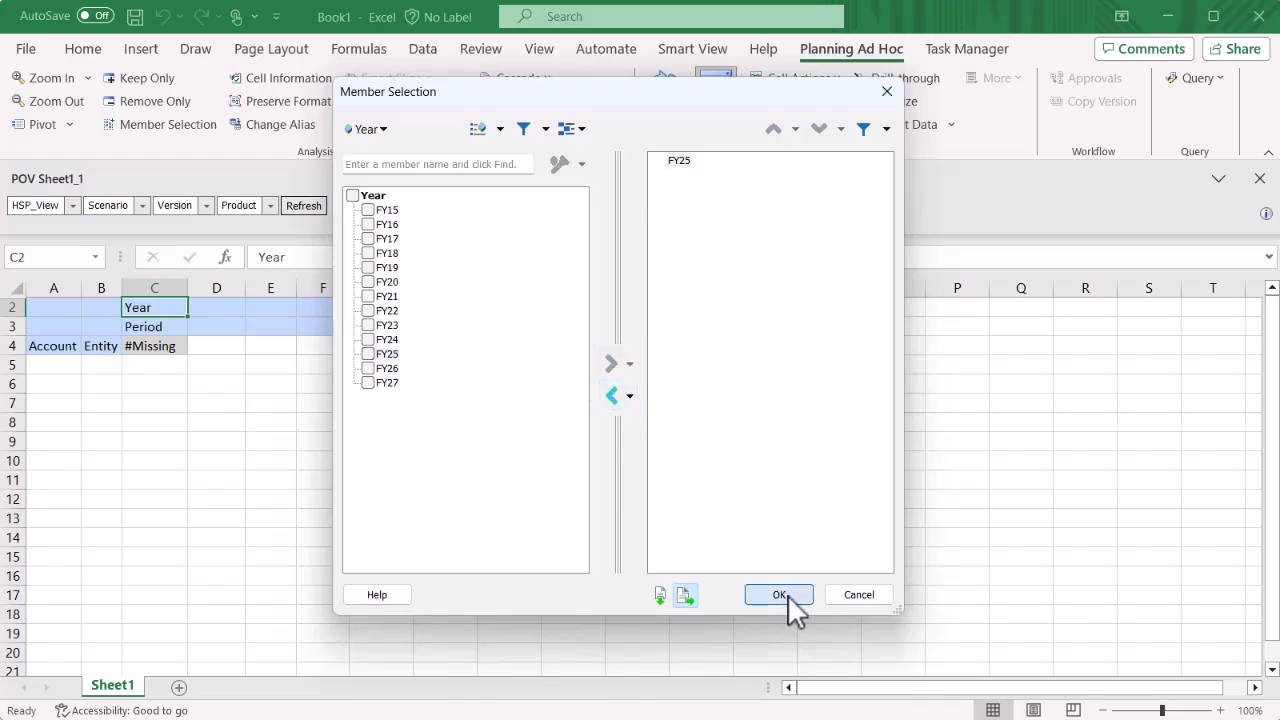
Replace Period in cell C3 with YearTotal through Member Selection.
click(165, 327)
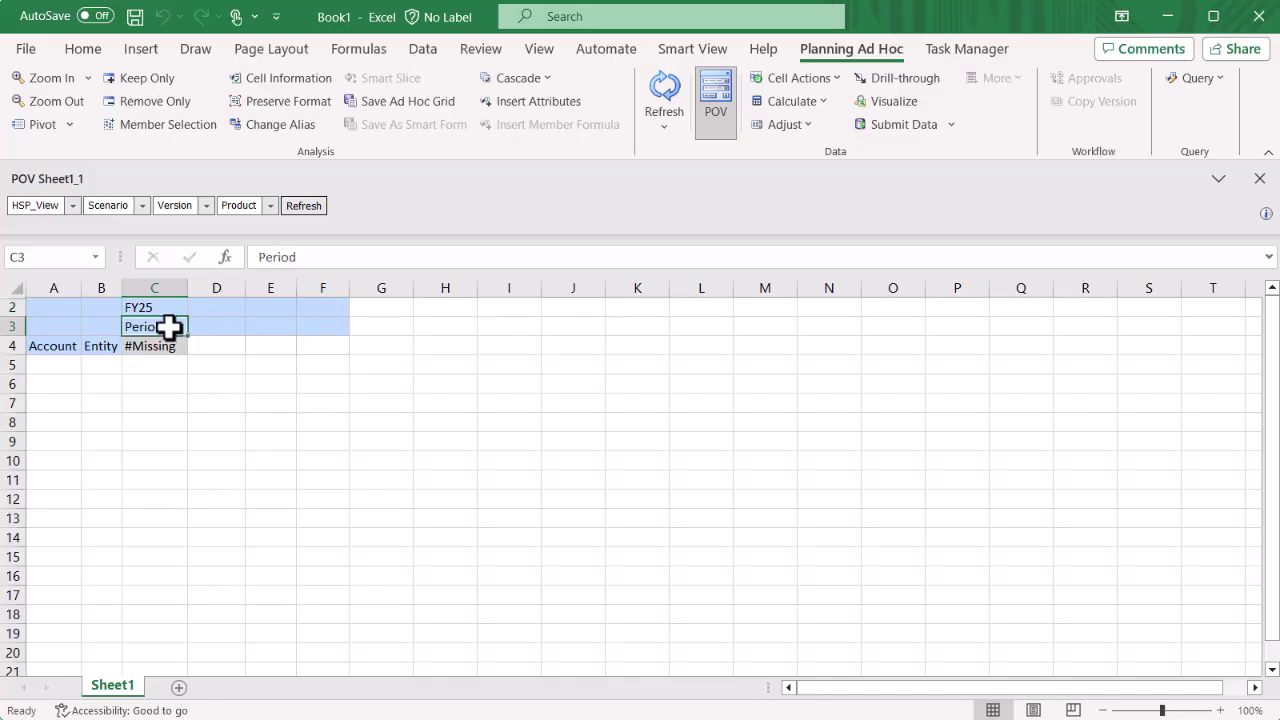
click(163, 125)
click(368, 225)
click(612, 365)
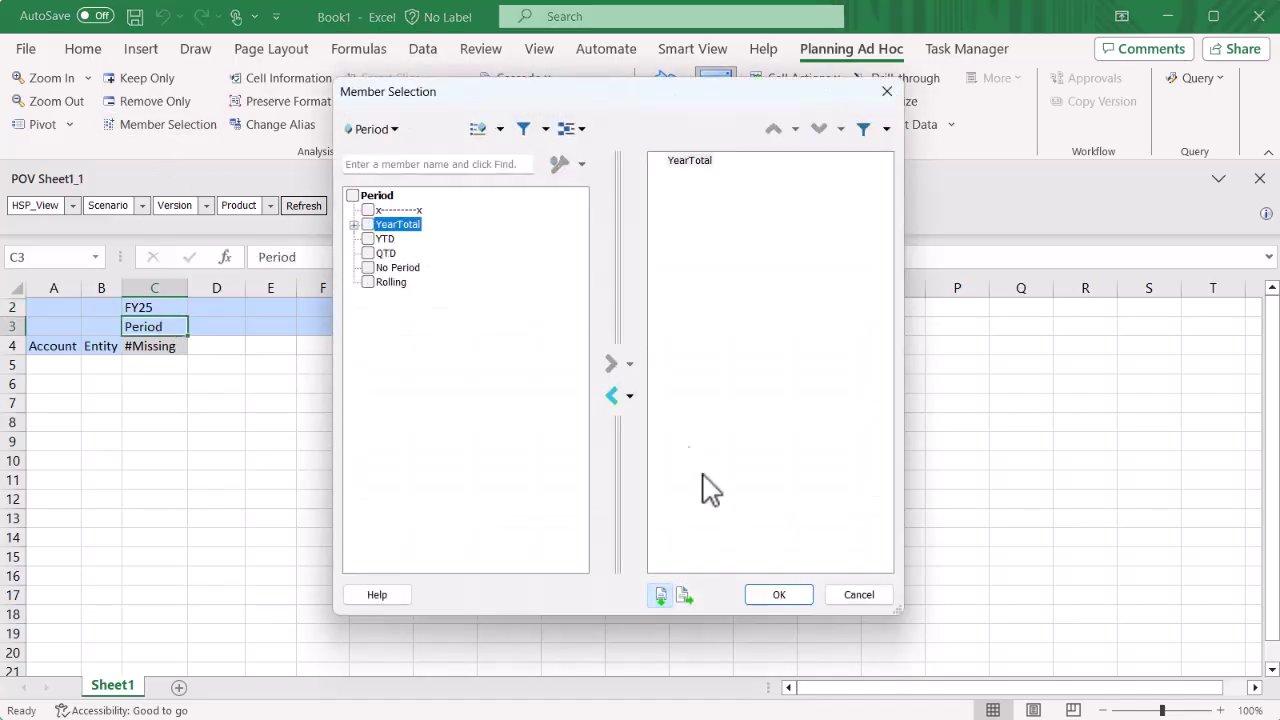
click(785, 595)
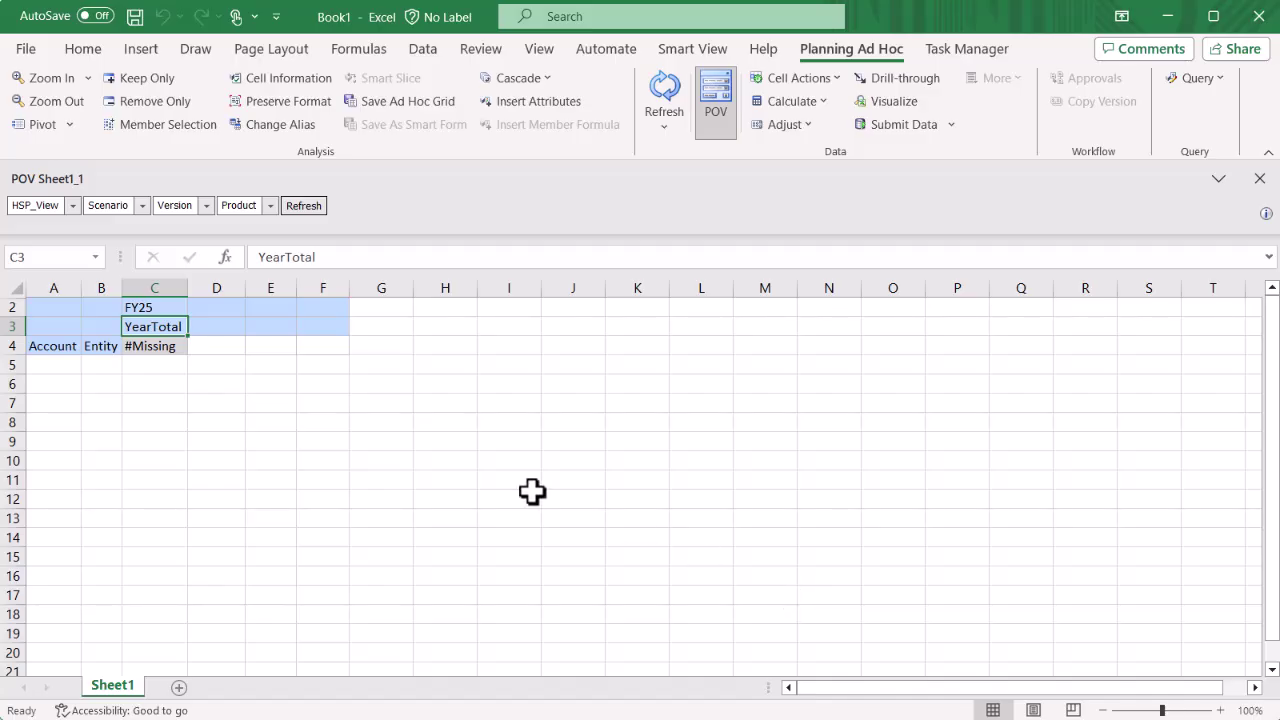
Enter Gross Profit in A4 in place of Account, then refresh the Plan1 grid.
click(67, 347)
text(Gross)
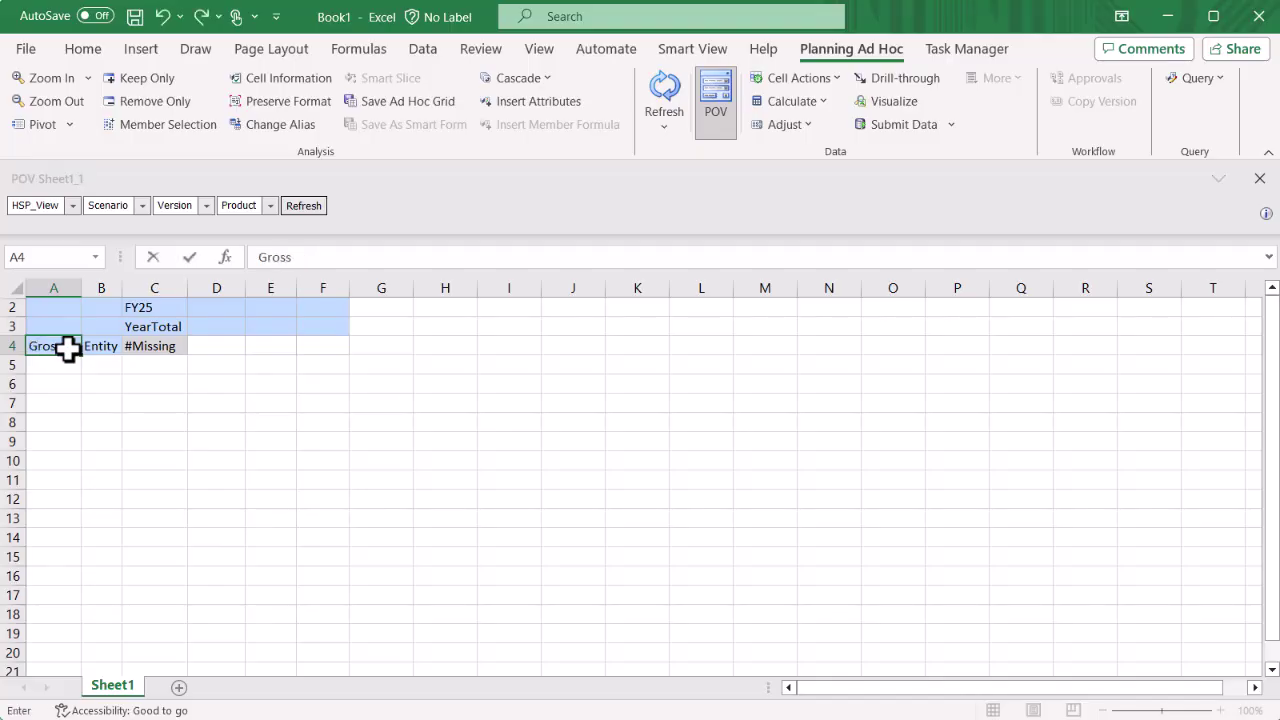
text( Profit)
key(Return)
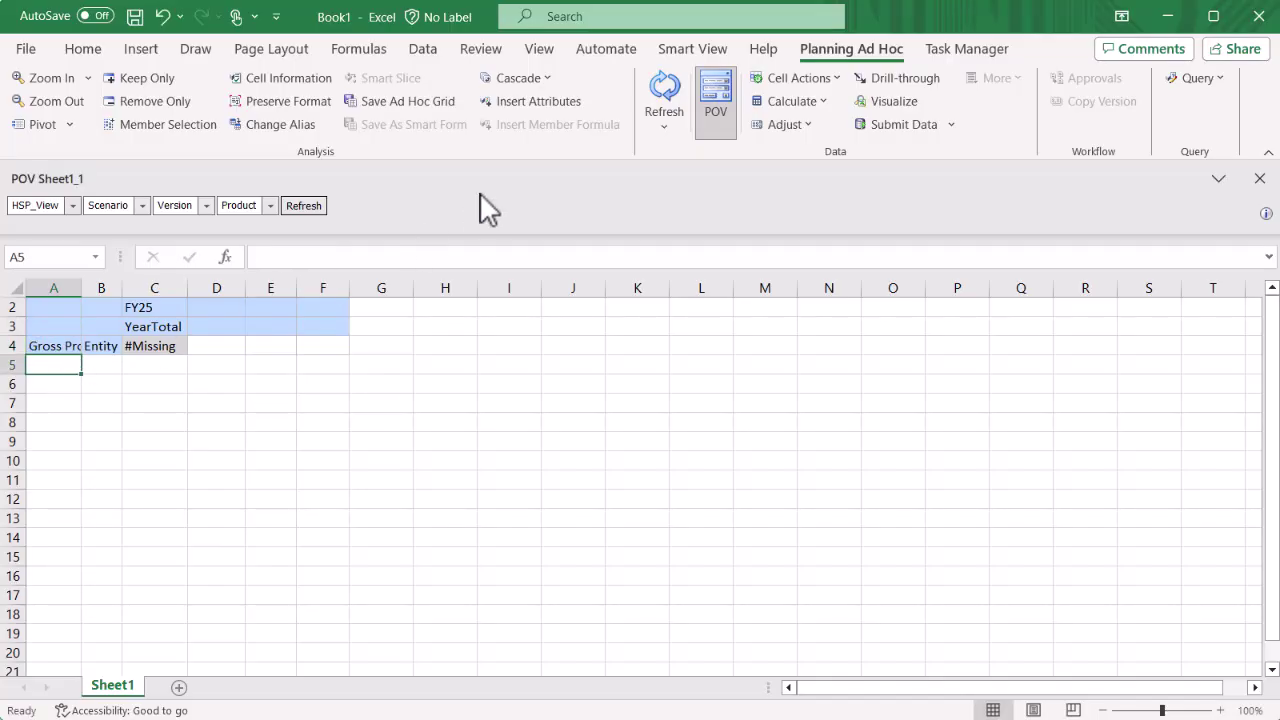
click(668, 92)
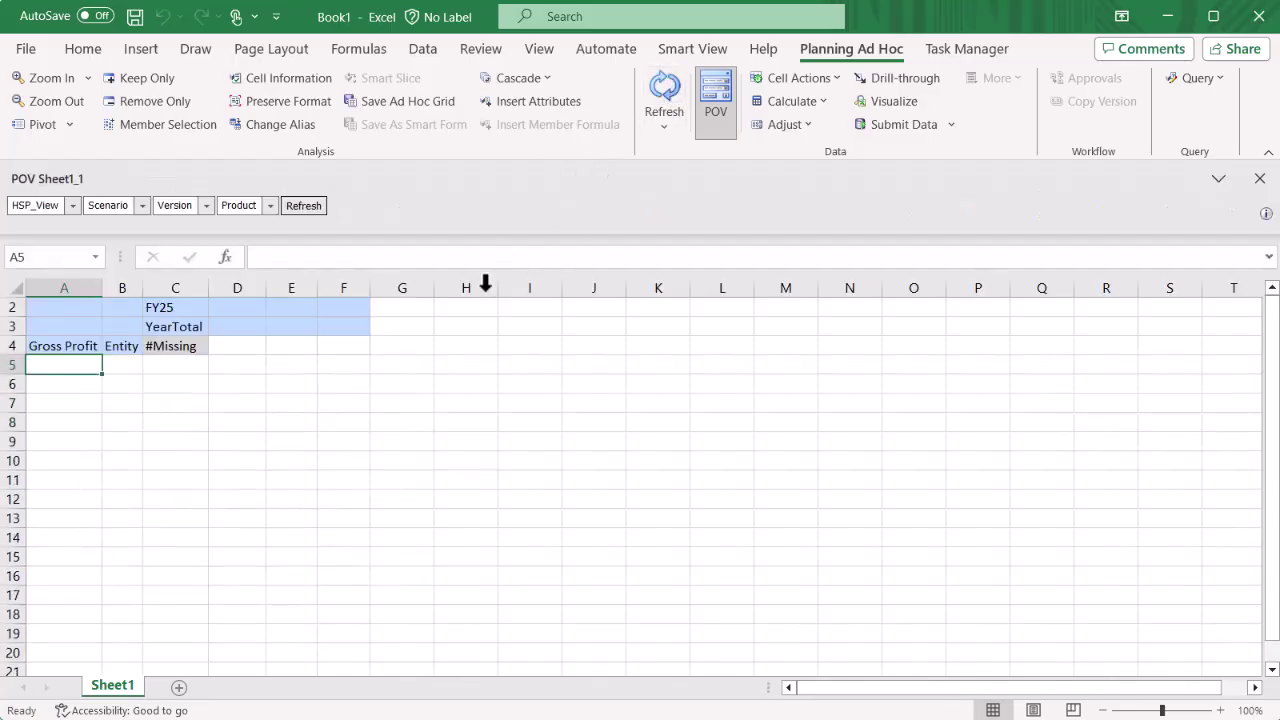
click(128, 352)
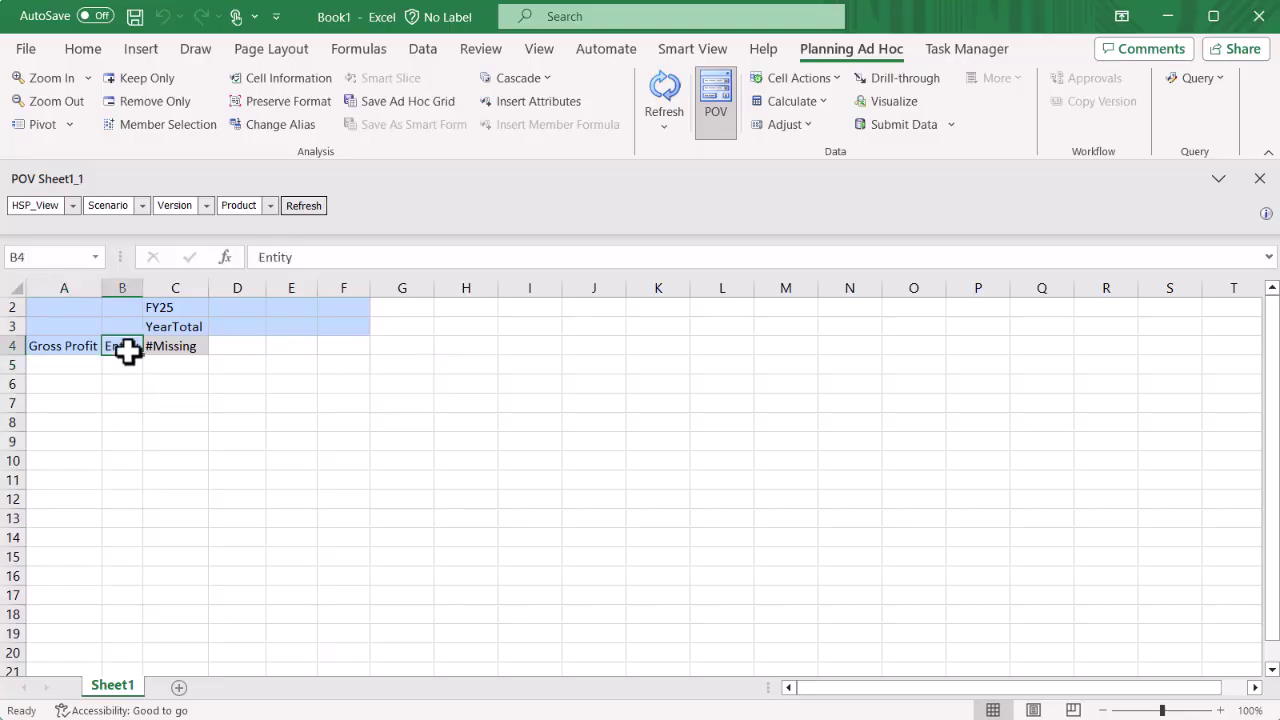
Search entities for 'Sales' and swap Entity in B4 for Total Sales Regions.
click(195, 127)
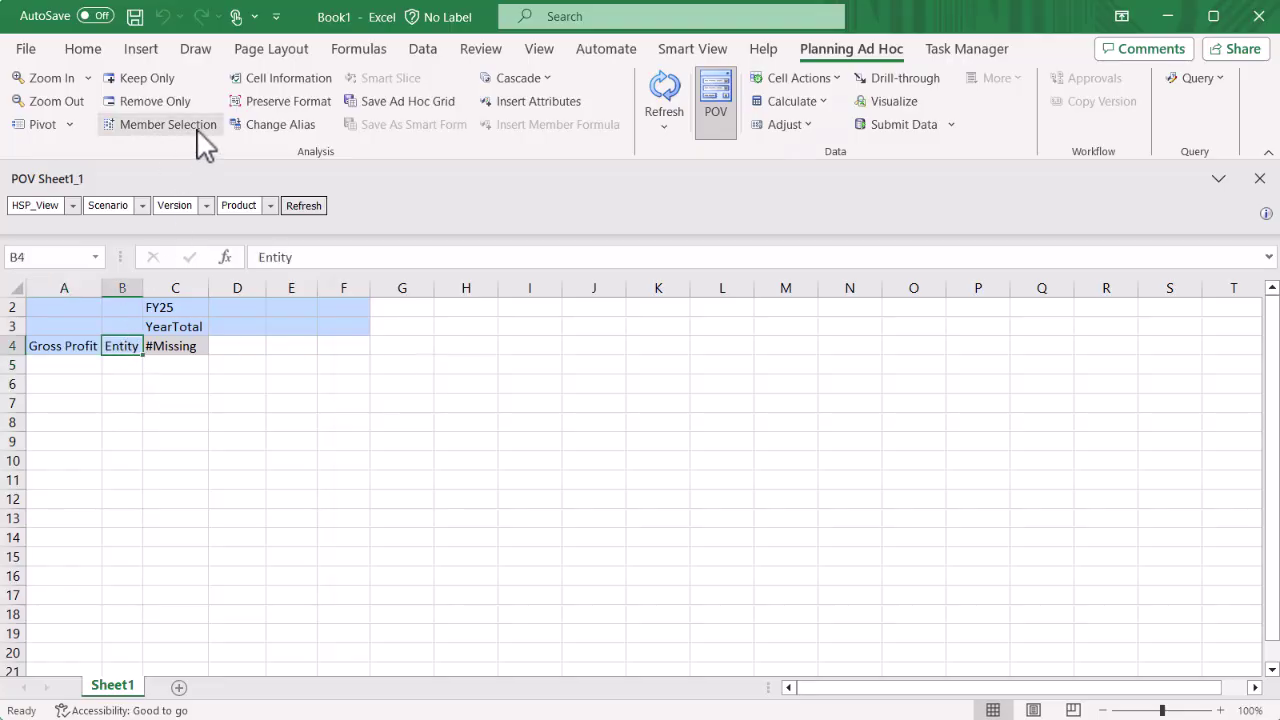
click(383, 165)
text(Sales)
key(Return)
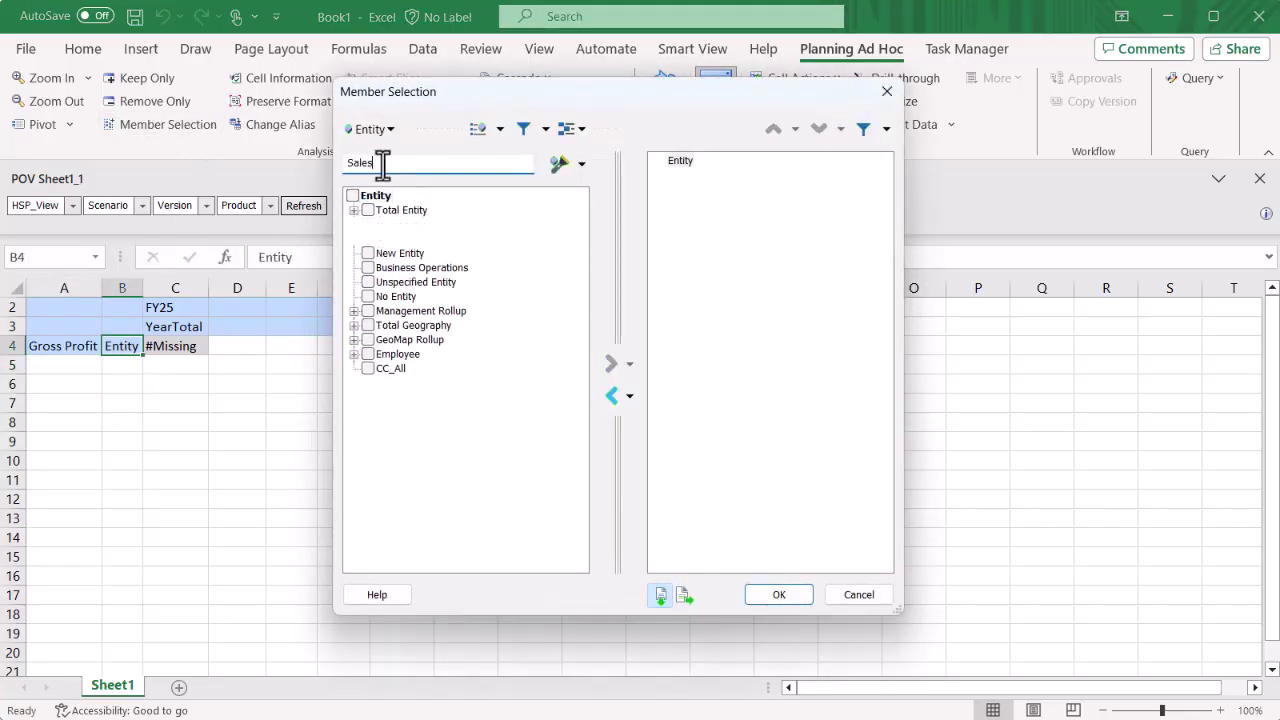
click(398, 282)
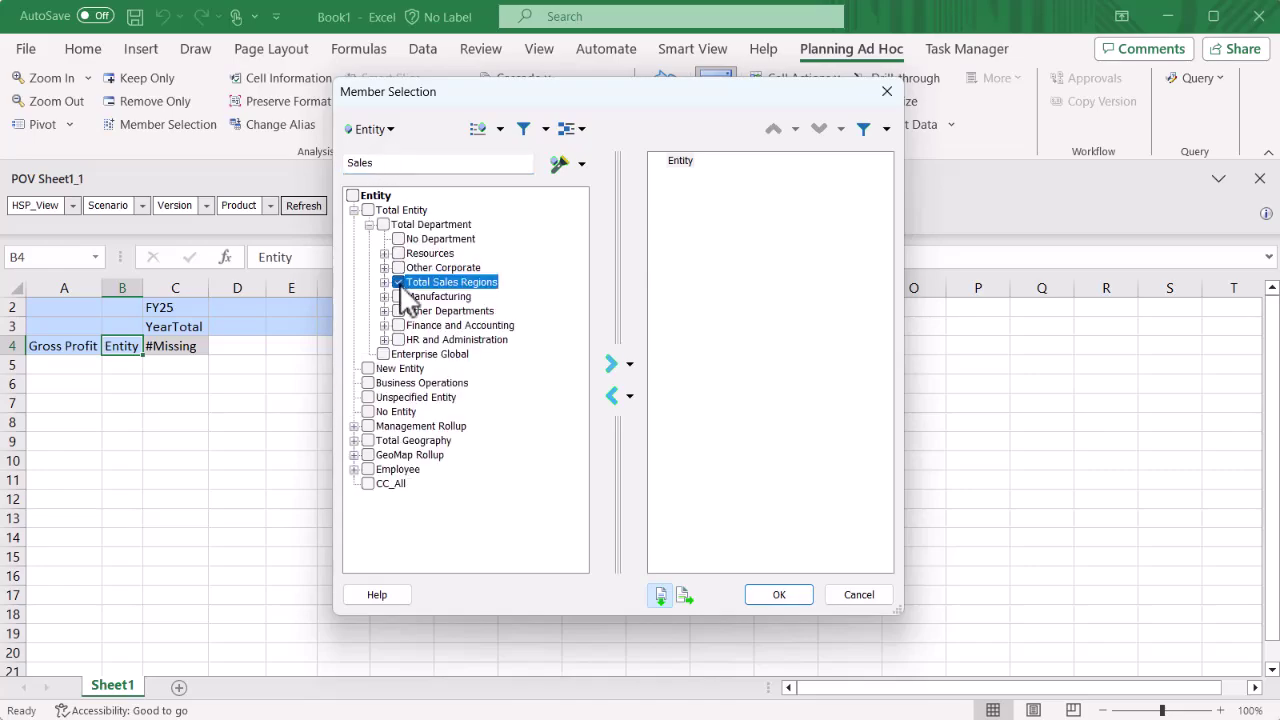
click(610, 363)
click(680, 160)
click(612, 396)
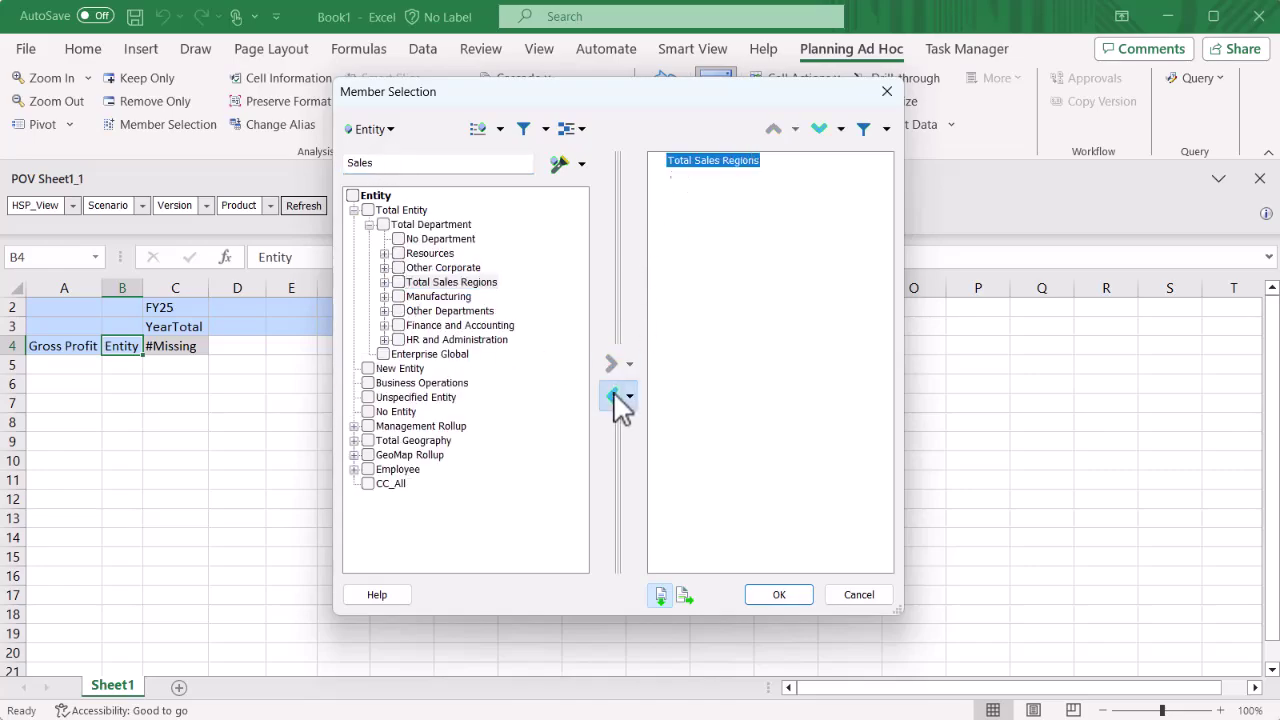
click(779, 595)
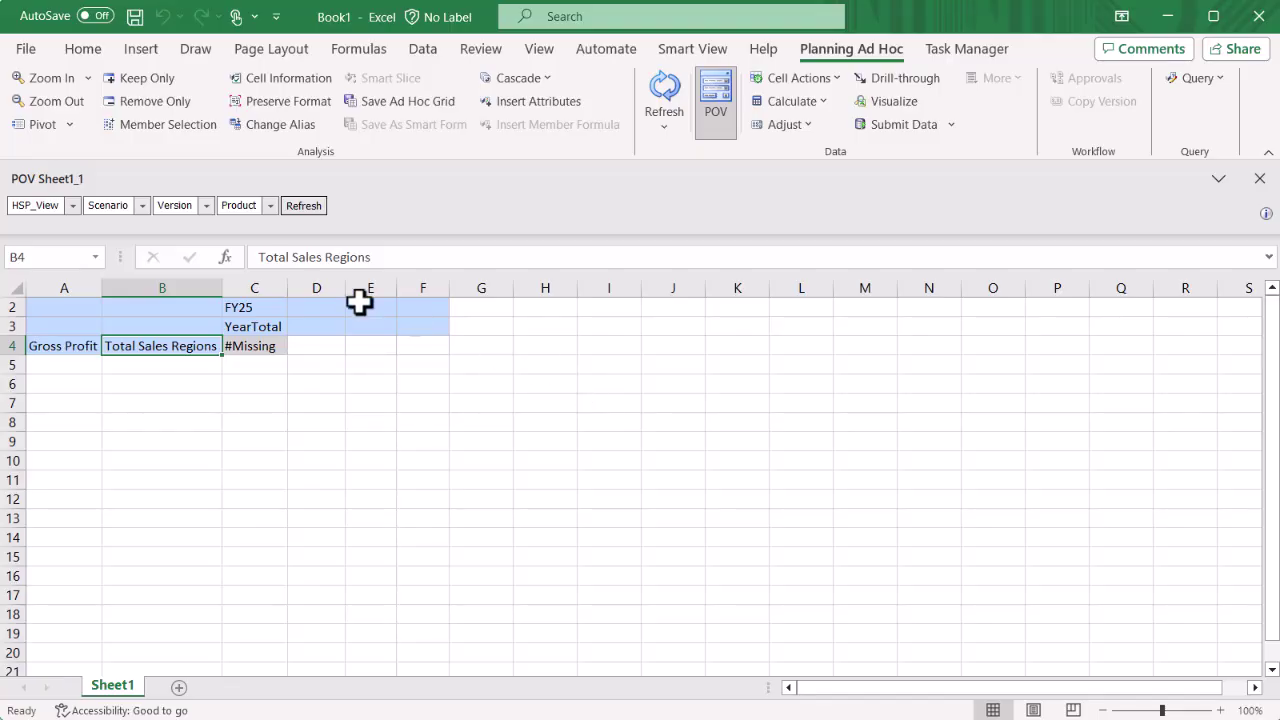
Add BaseData, Plan and Working as the HSP_View, Scenario and Version POV choices.
click(72, 205)
click(63, 236)
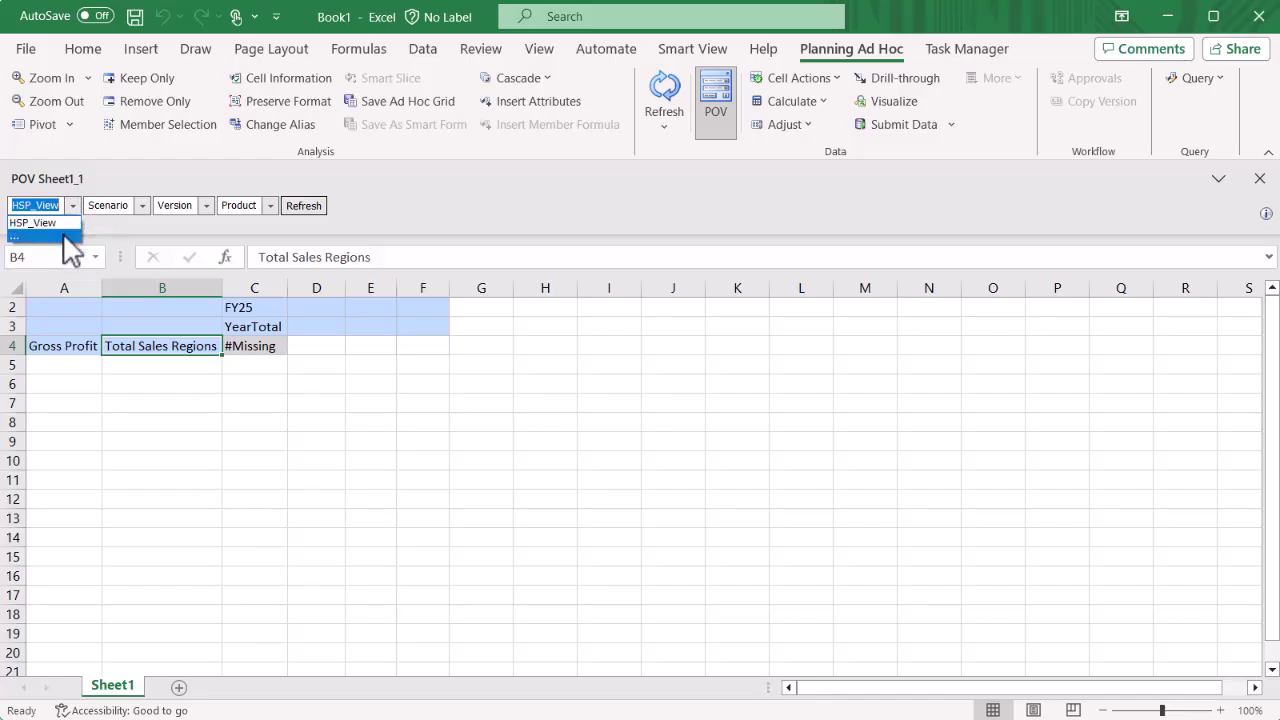
click(368, 225)
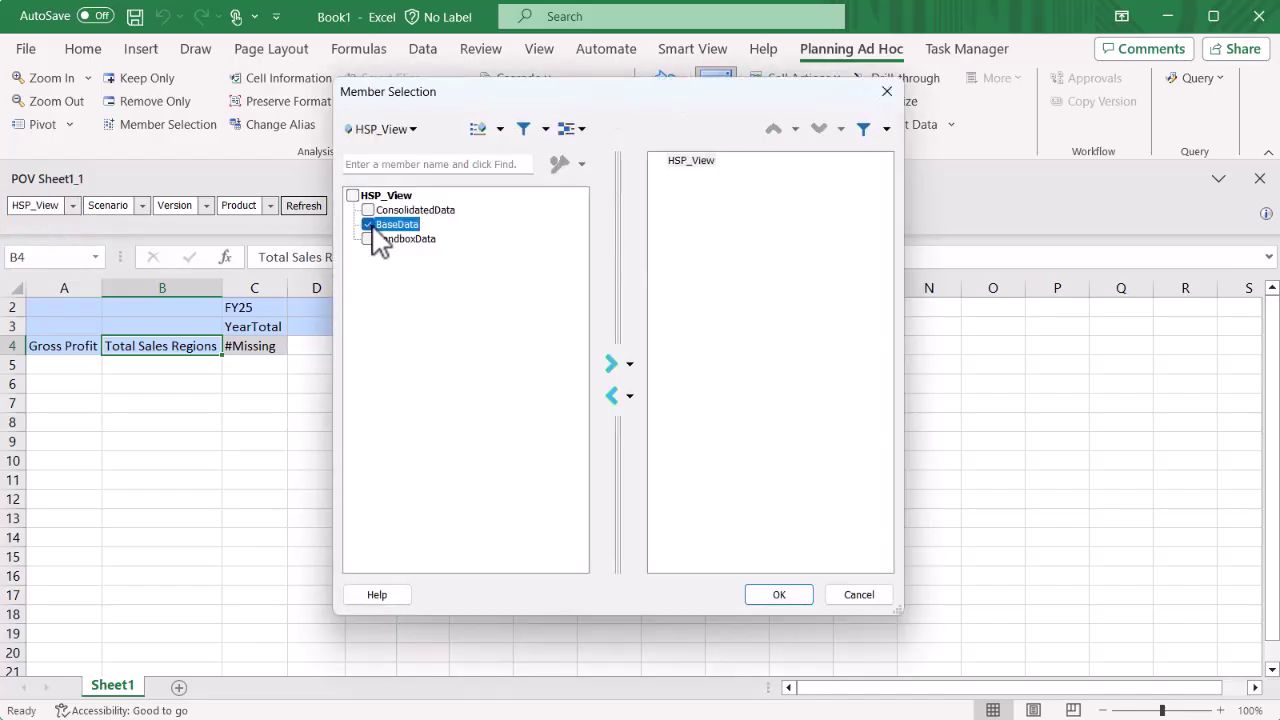
click(612, 364)
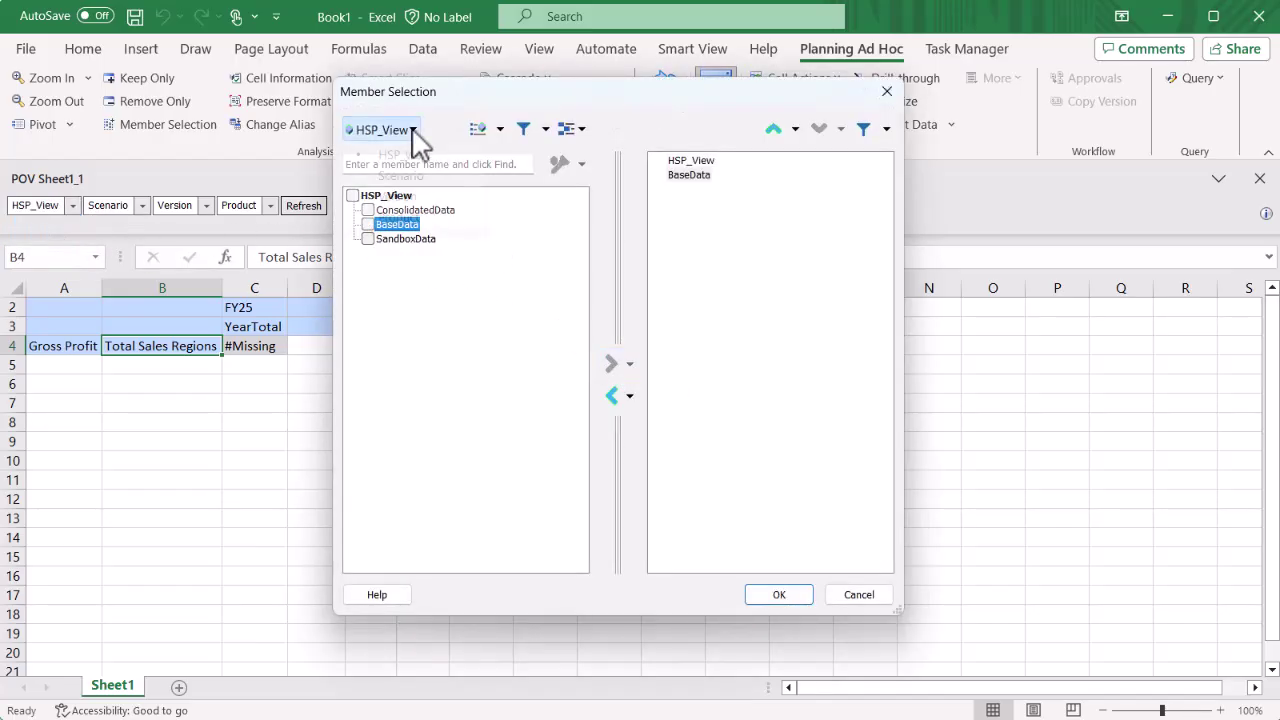
click(380, 129)
click(400, 177)
click(385, 282)
click(612, 364)
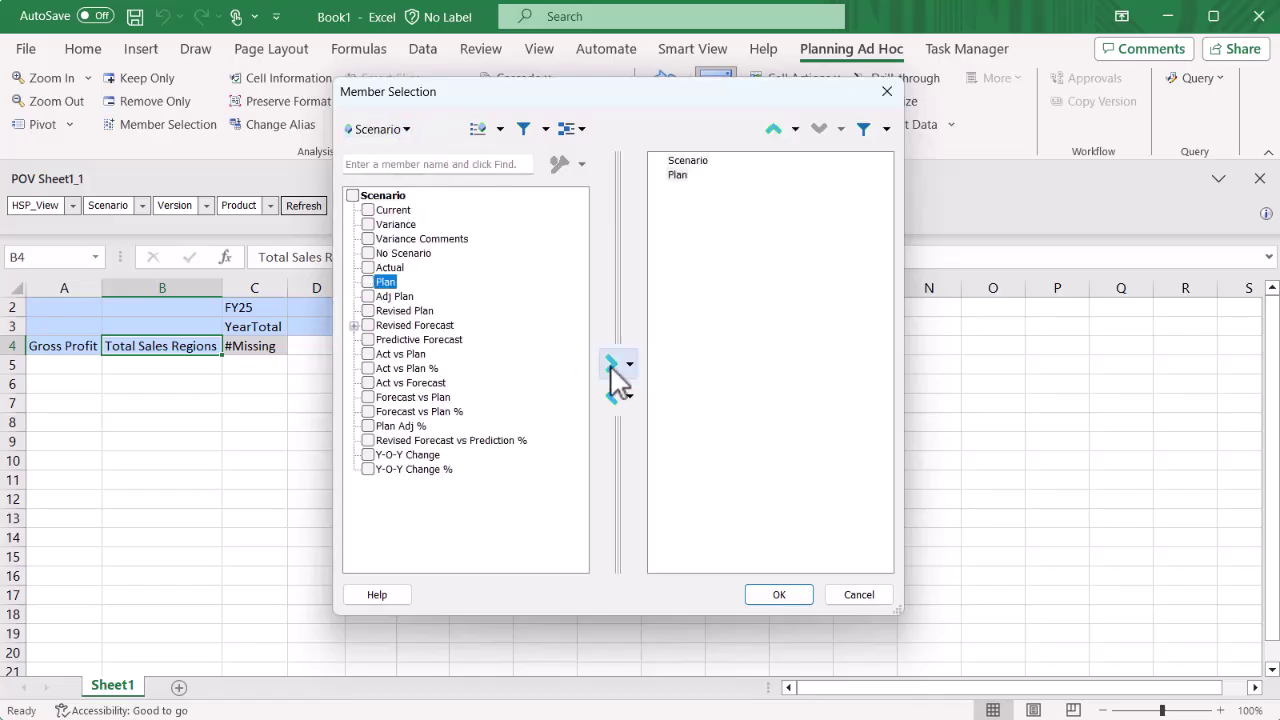
click(395, 129)
click(397, 196)
click(394, 224)
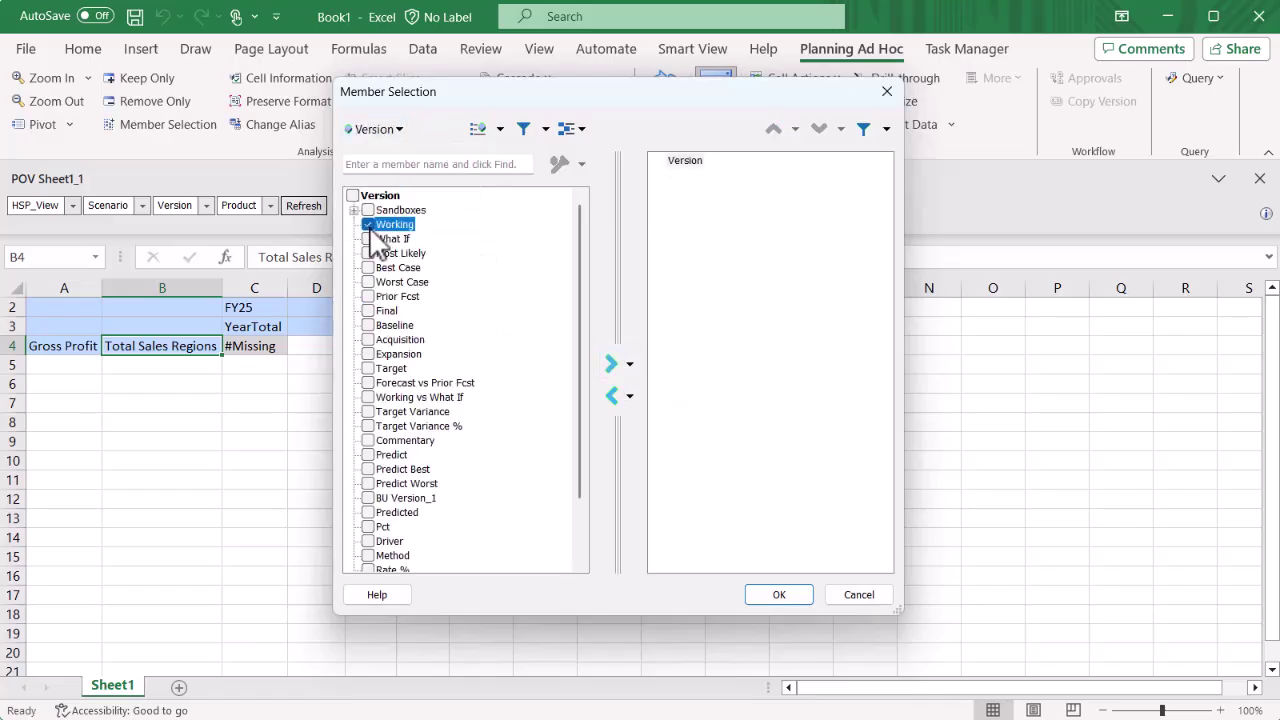
click(612, 364)
Add the three Computer products as Product choices, with Computer Services listed second.
click(398, 129)
click(394, 214)
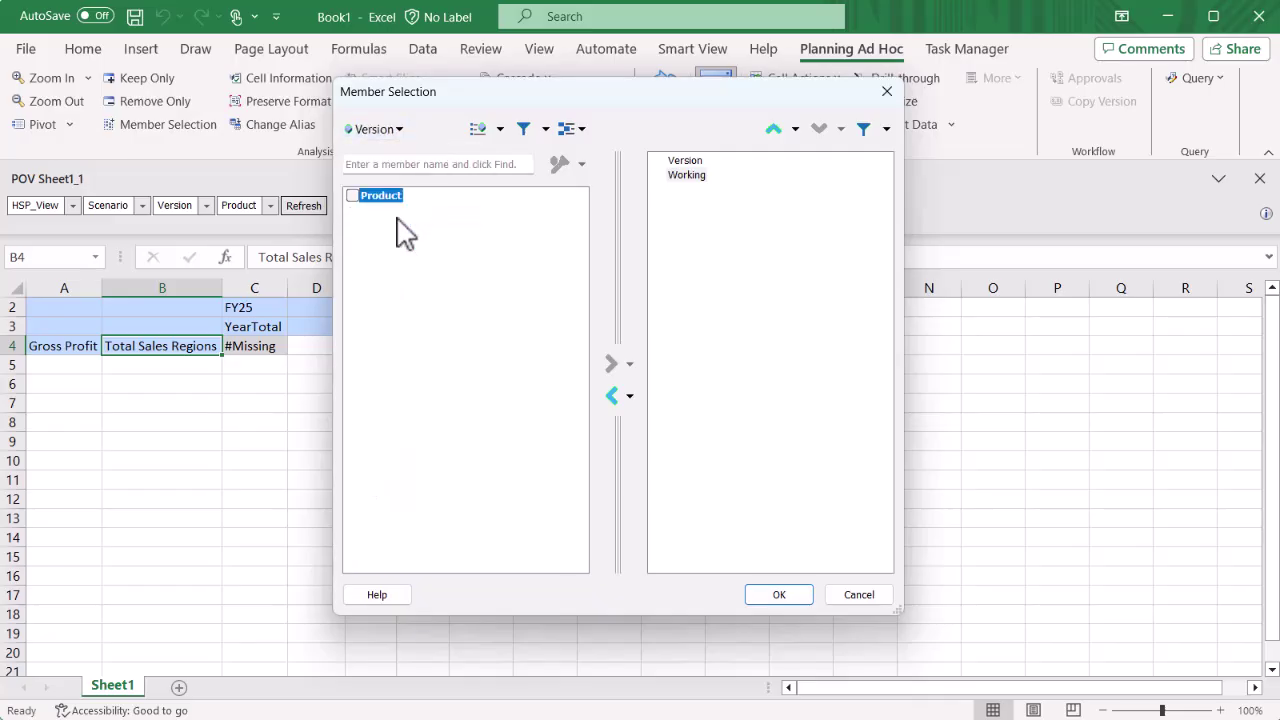
click(400, 239)
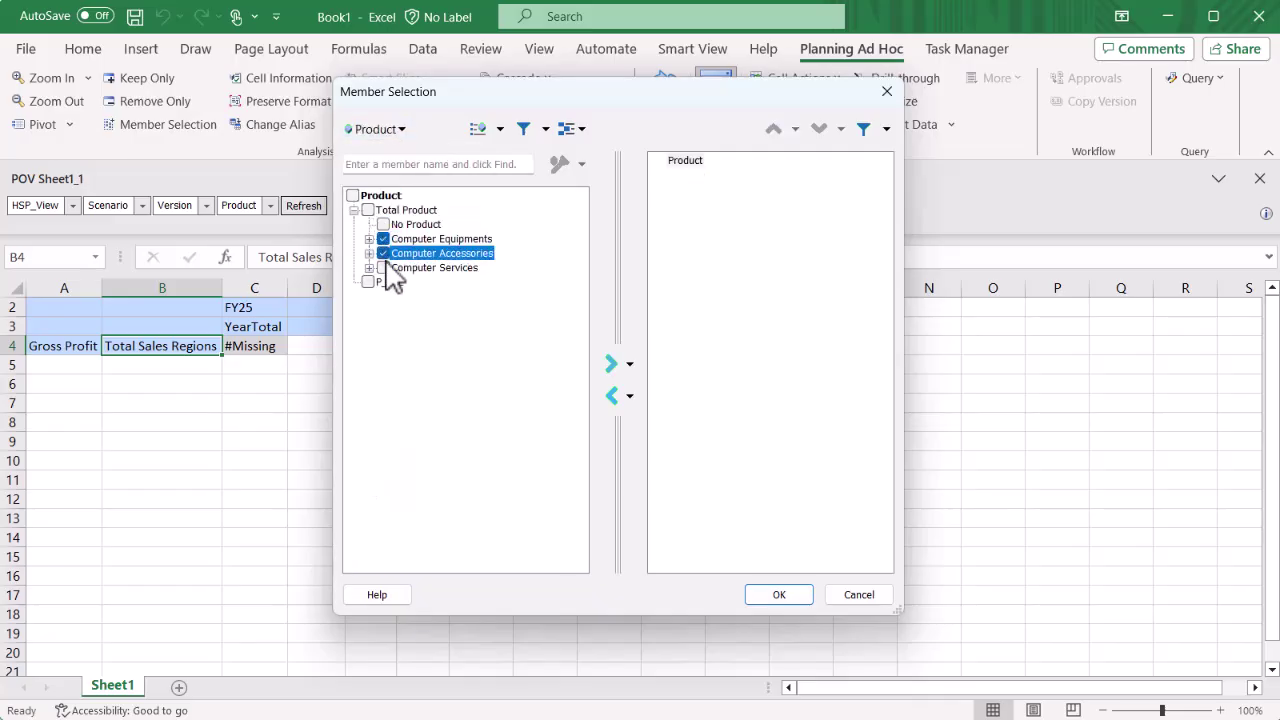
ctrl+click(400, 268)
click(612, 364)
click(750, 204)
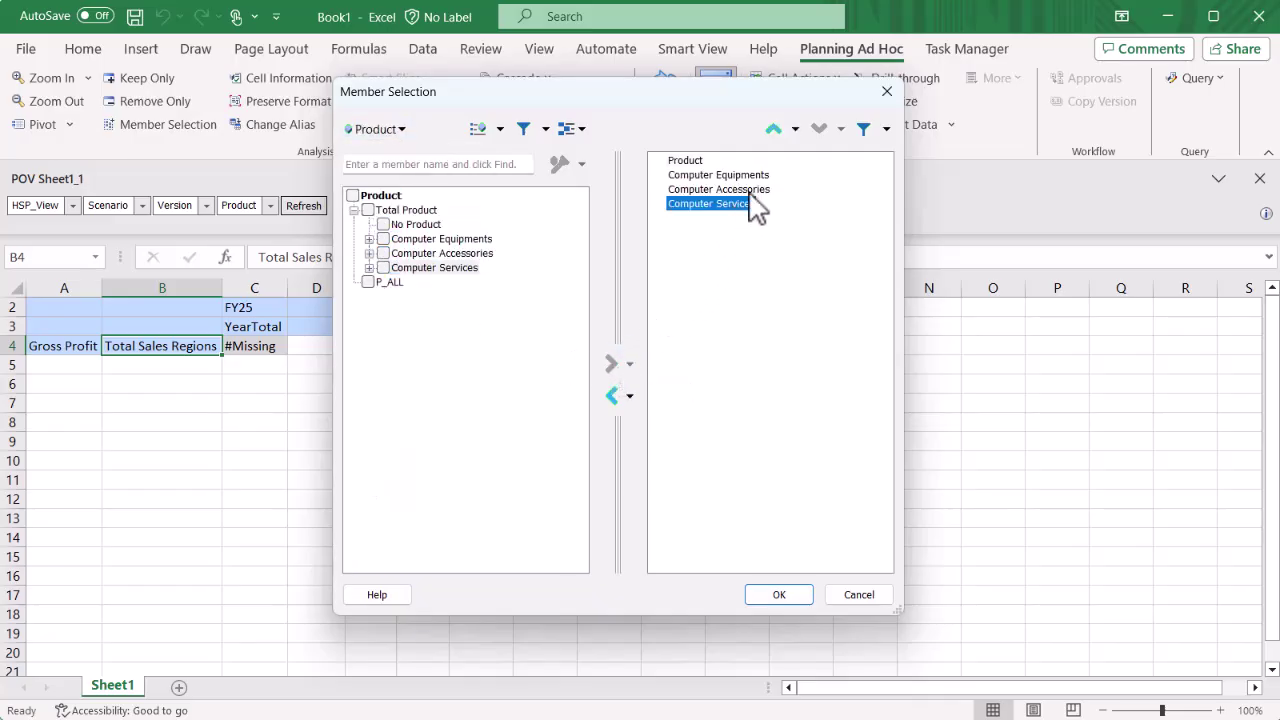
click(773, 129)
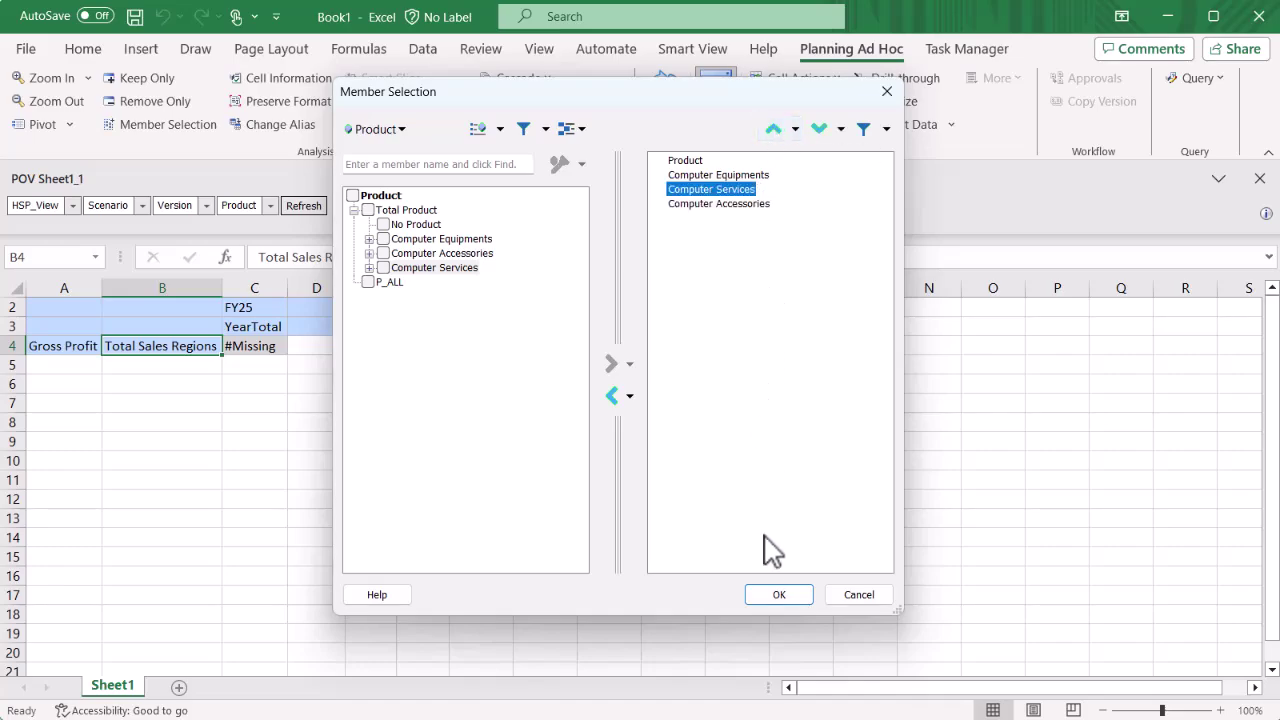
click(776, 596)
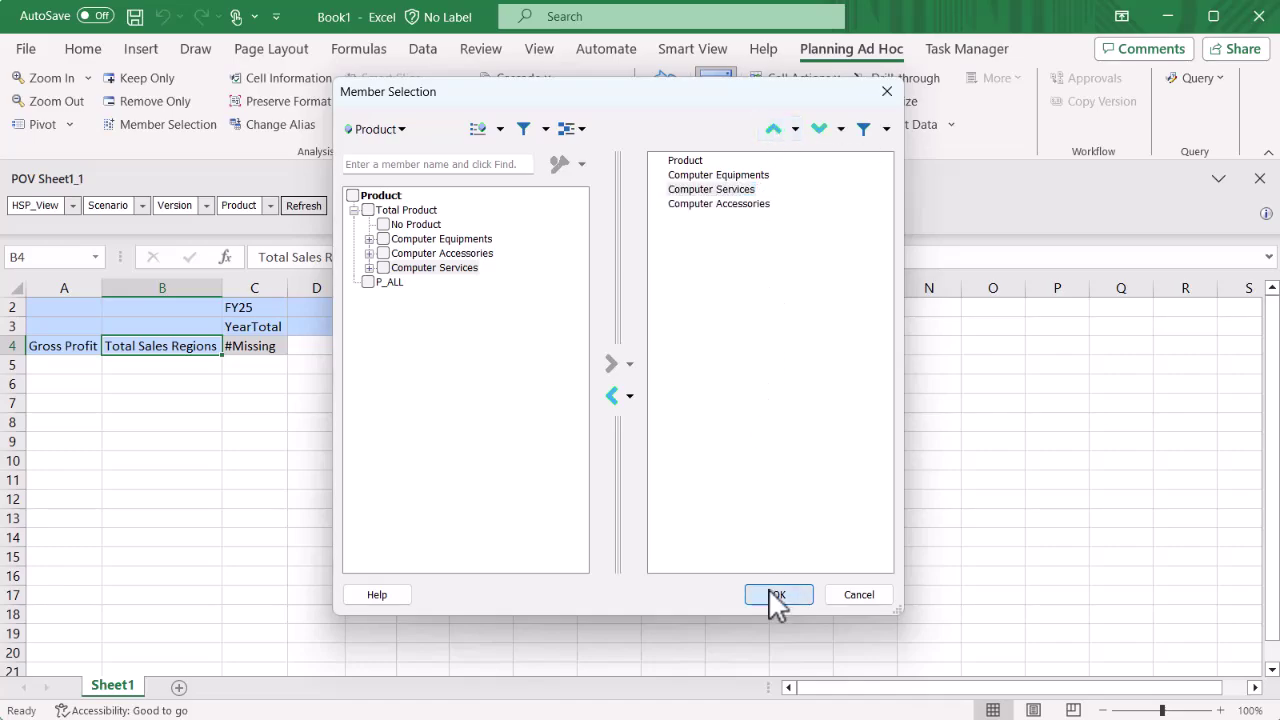
Set the POV to BaseData, Plan, Working, Computer Equipments and refresh, showing 34,888,932.2.
click(73, 206)
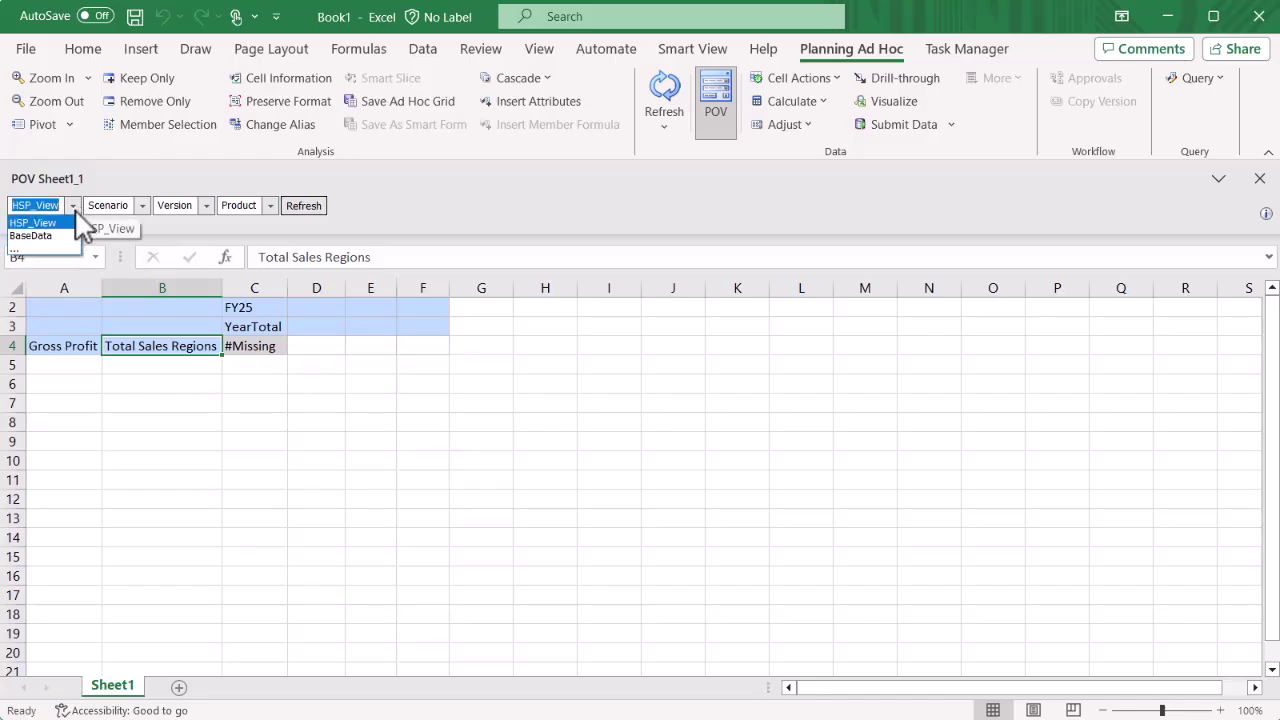
click(40, 236)
click(142, 205)
click(130, 229)
click(206, 205)
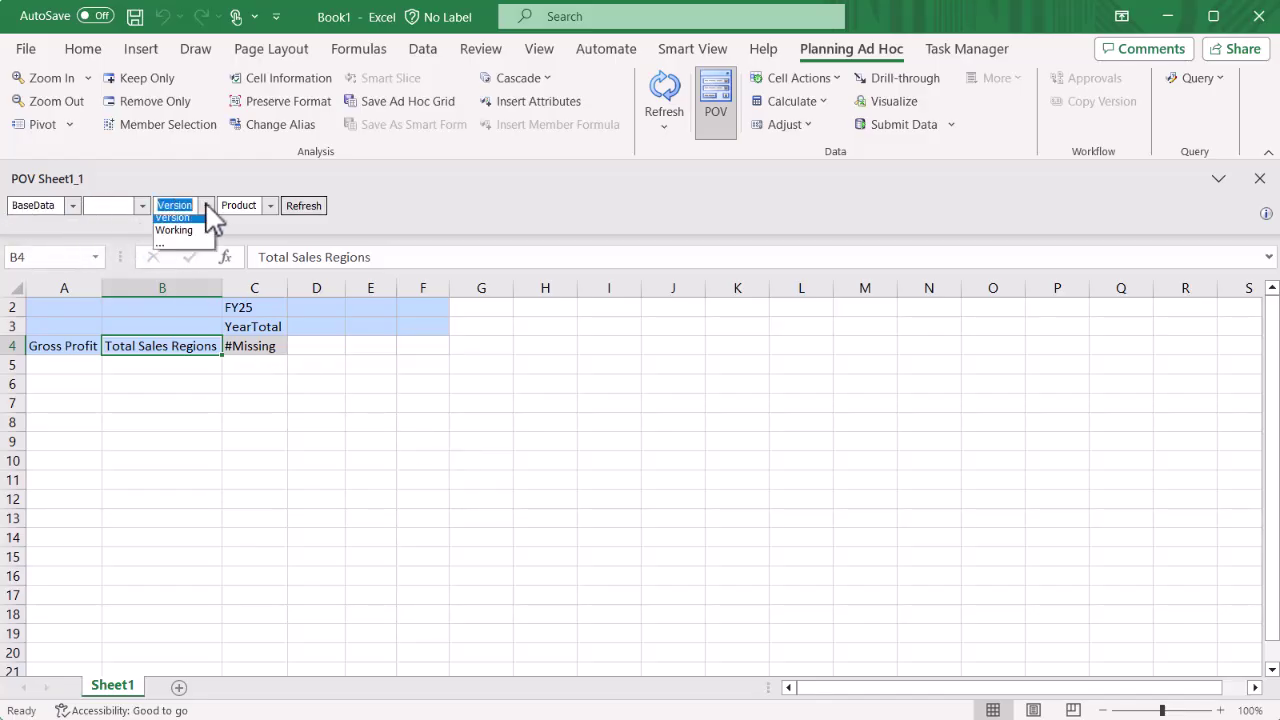
click(195, 230)
click(270, 205)
click(273, 235)
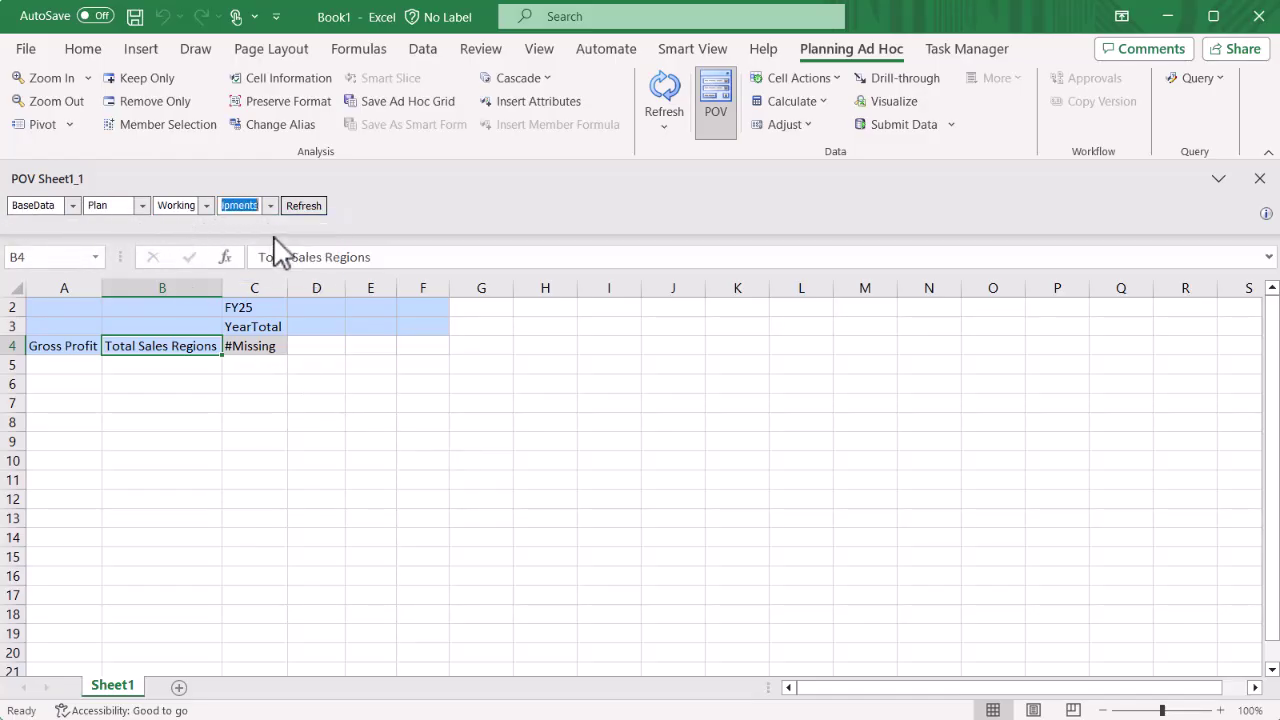
click(305, 206)
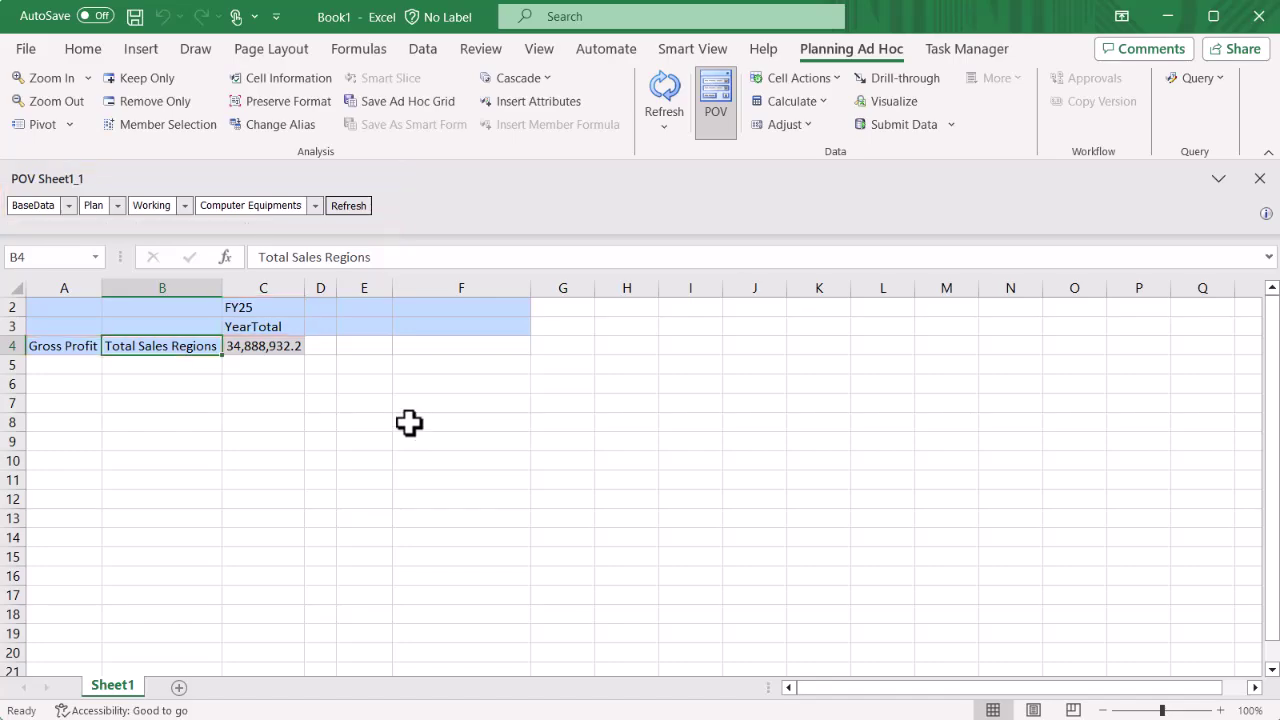
Drag Computer Equipments from the POV bar onto cell A4.
drag(300, 208, 66, 352)
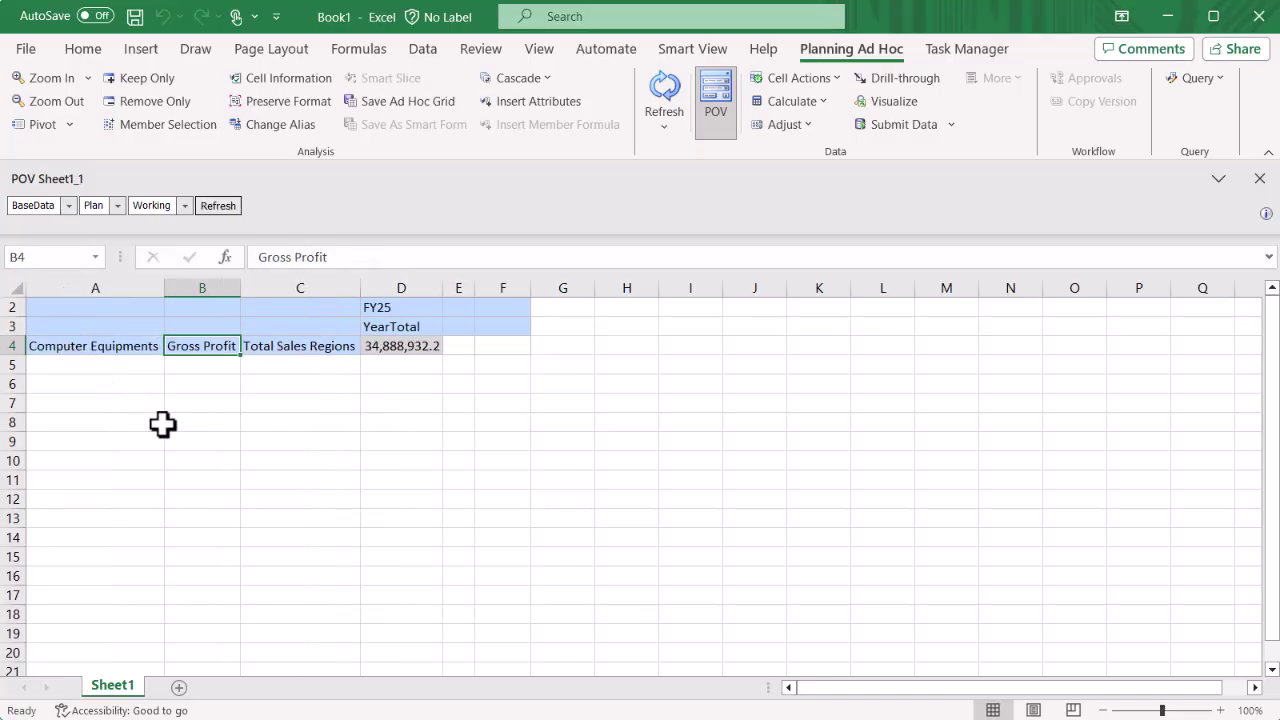
Pivot FY25 from D2 into the rows, then pivot Total Sales Regions onto the columns.
click(381, 307)
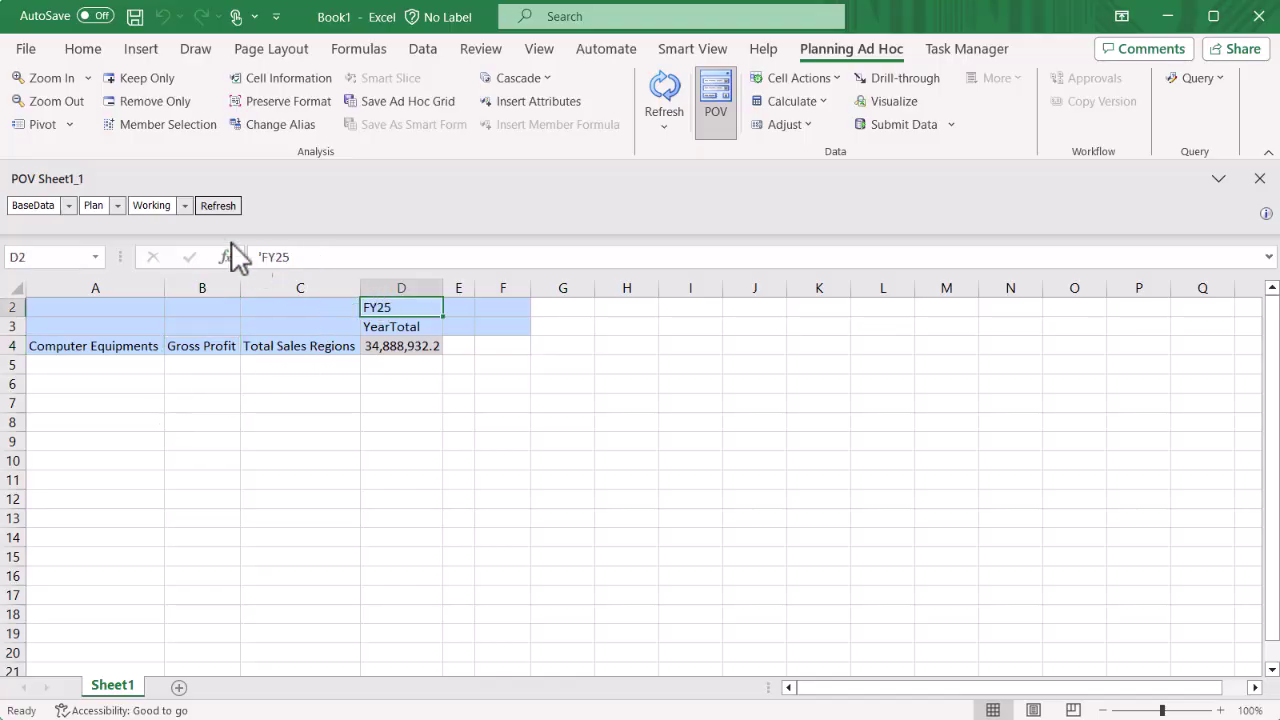
click(46, 125)
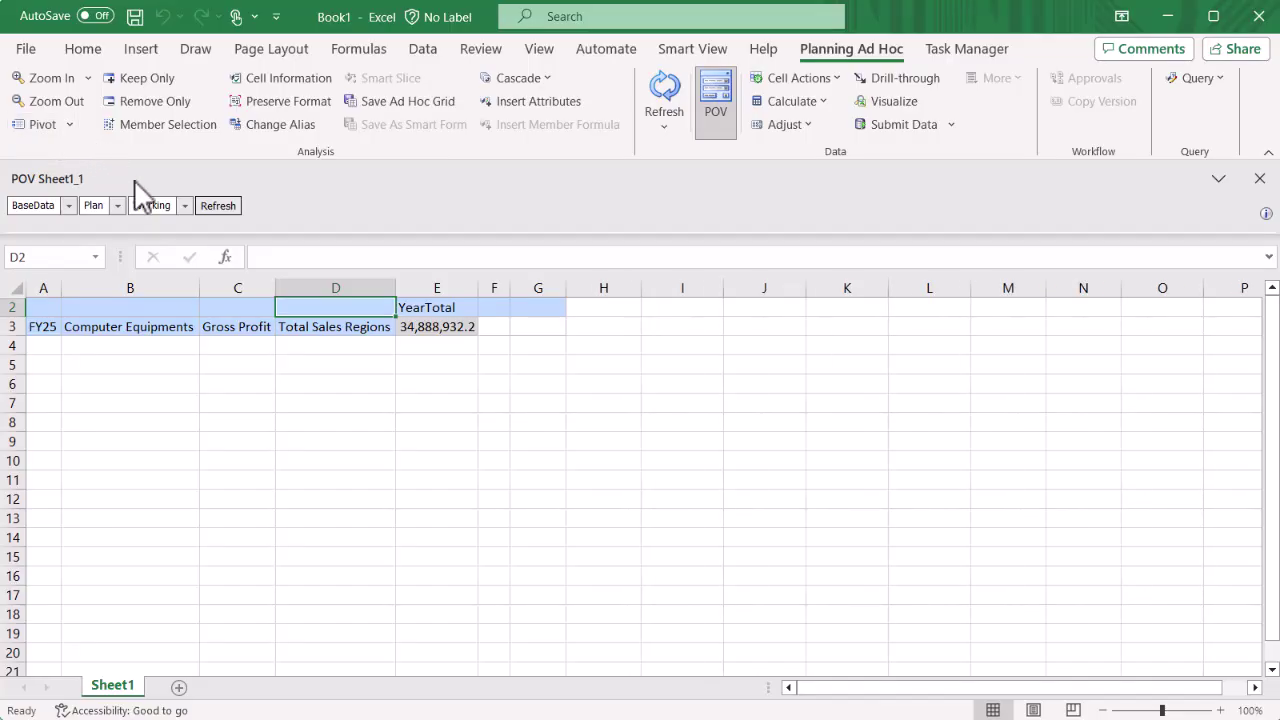
click(300, 330)
click(45, 124)
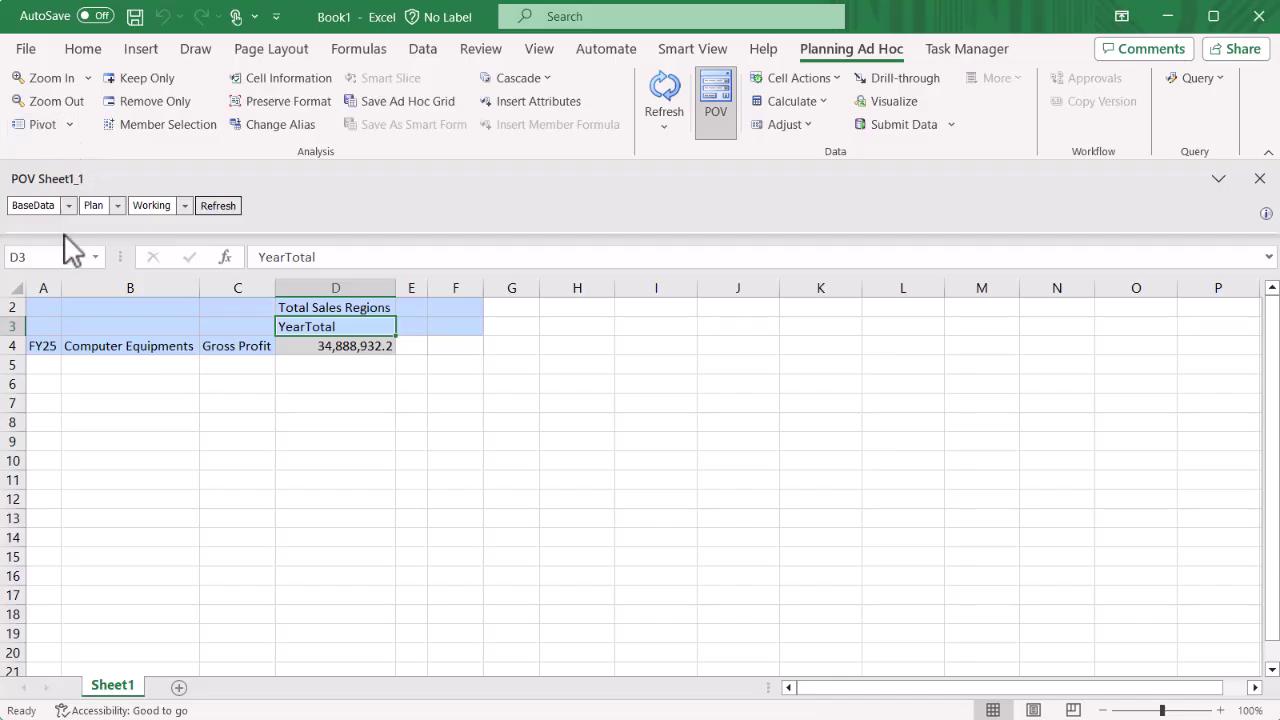
click(45, 345)
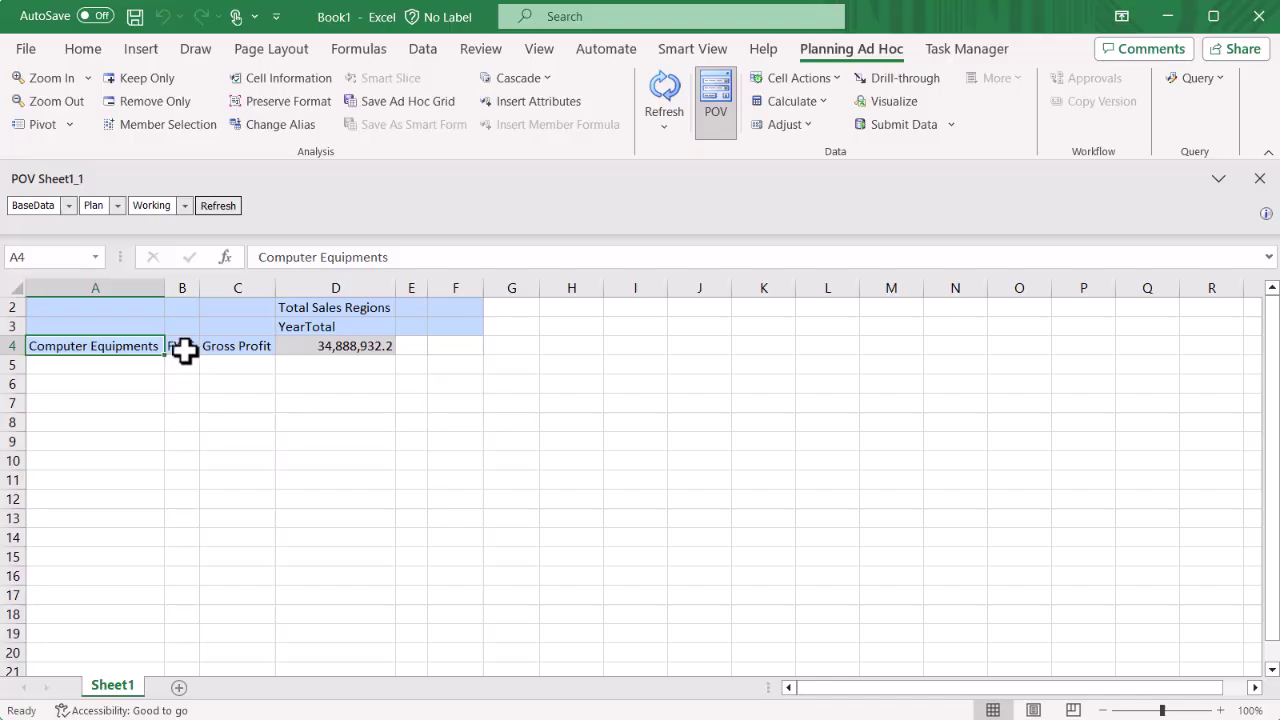
Use Pivot to POV on FY25 and Total Sales Regions, leaving Gross Profit at 34,888,932.2.
click(182, 346)
click(69, 124)
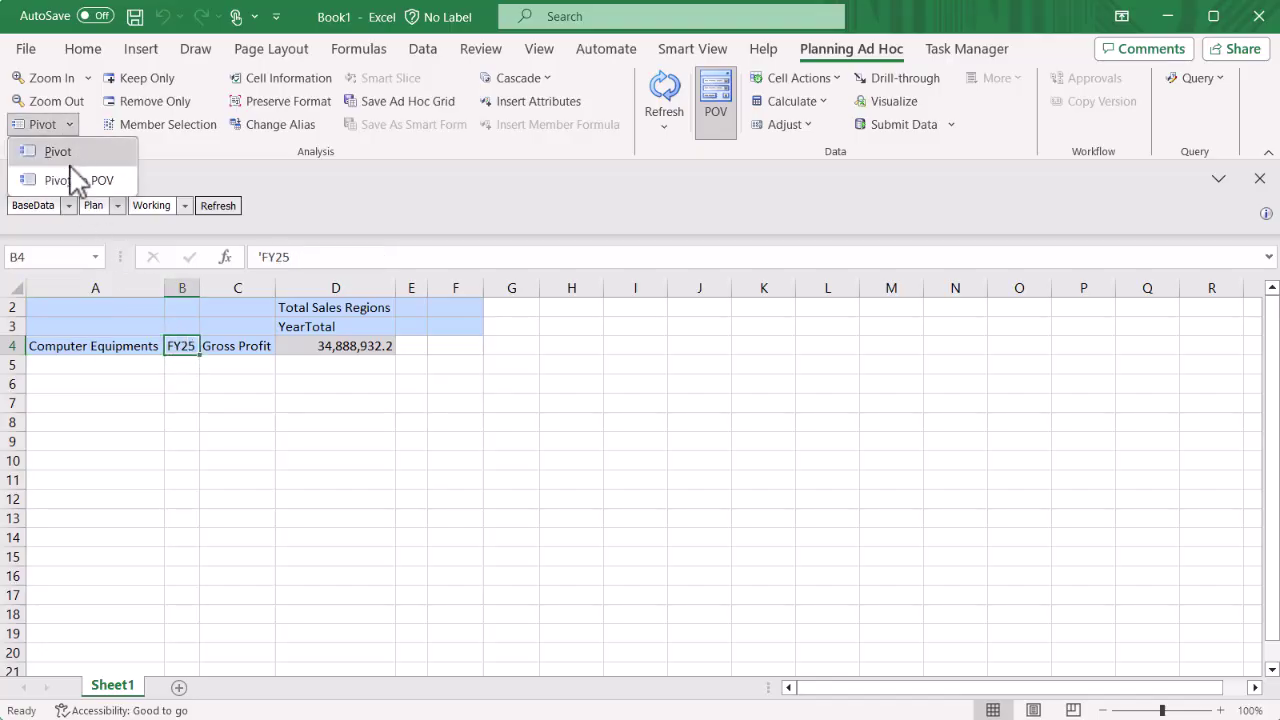
click(69, 178)
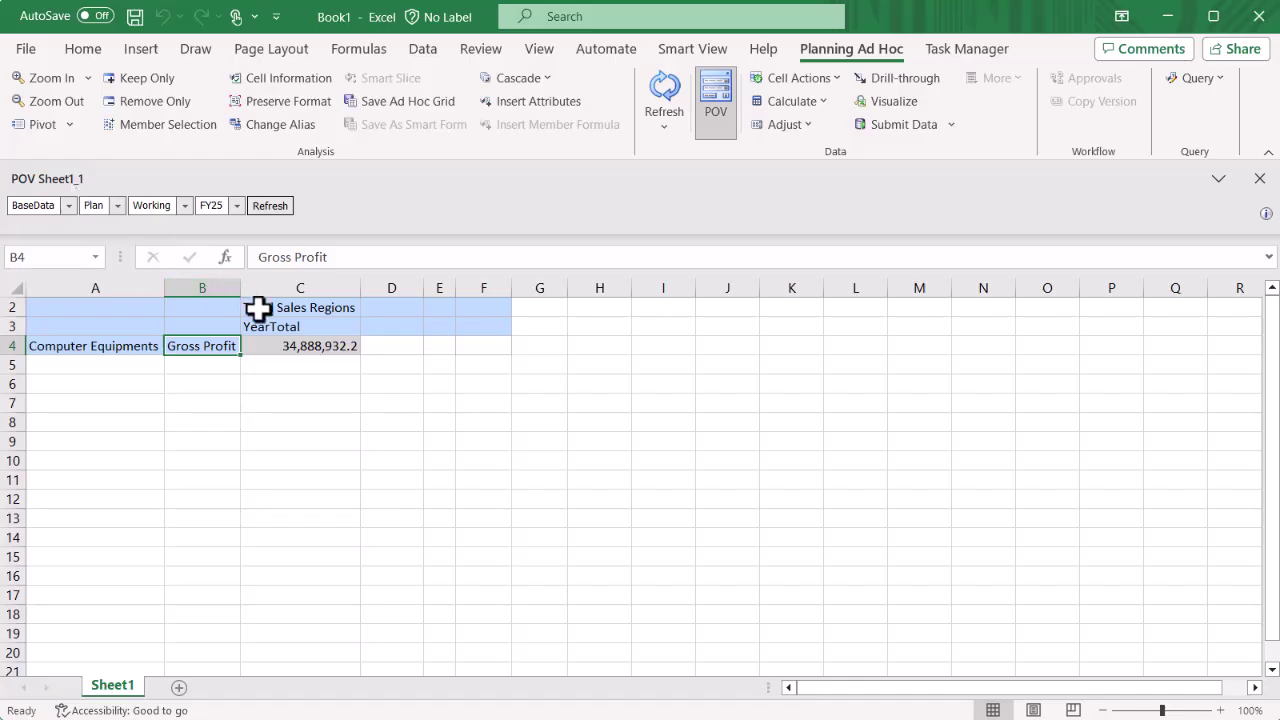
click(258, 308)
click(69, 124)
click(83, 178)
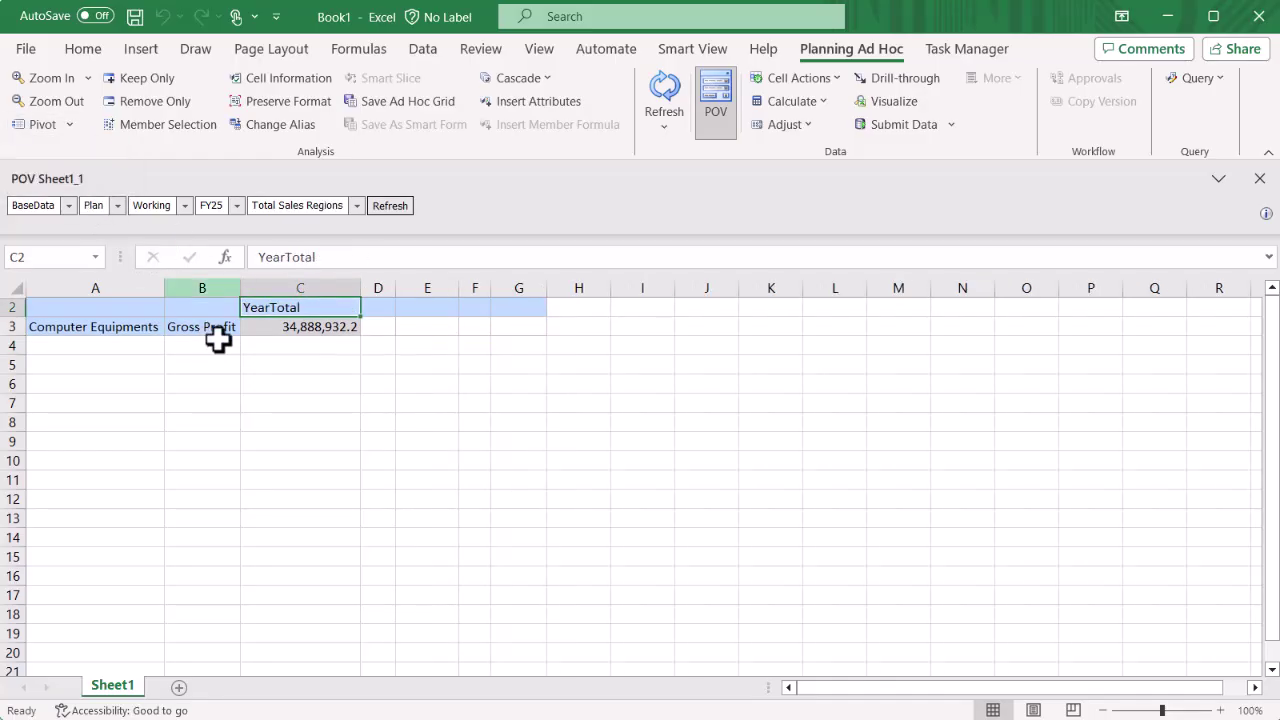
click(212, 332)
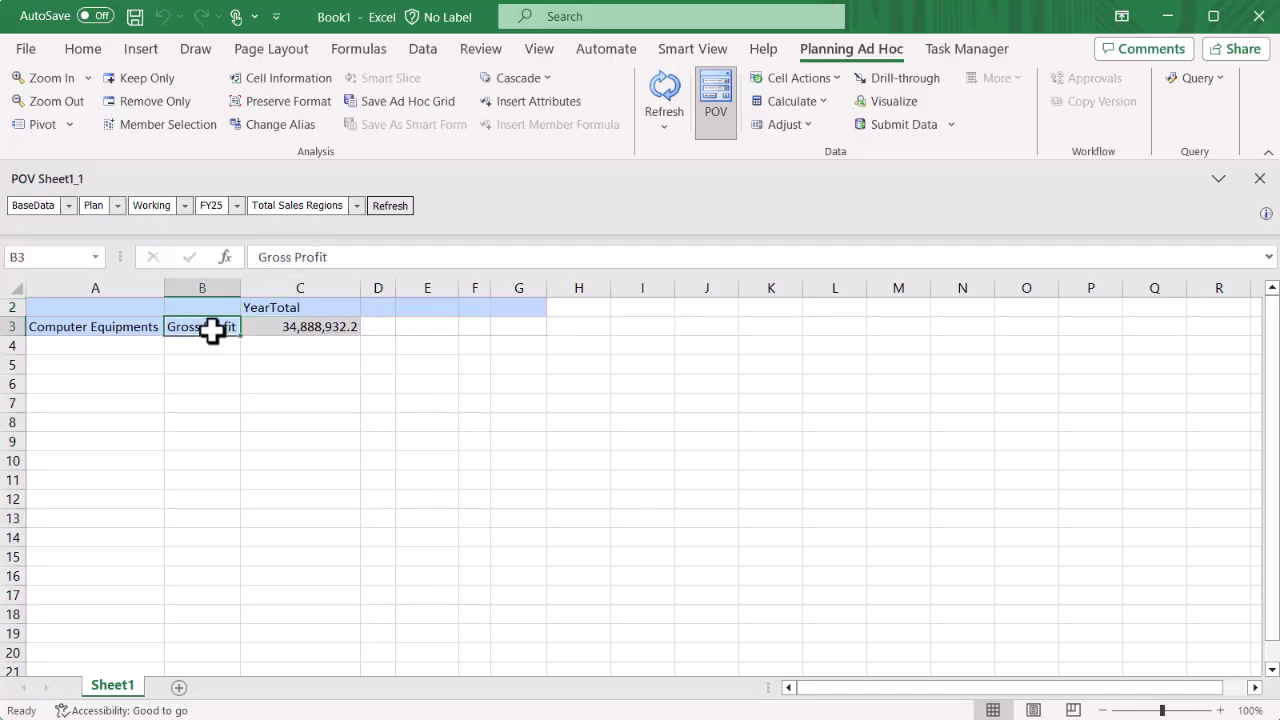
Expand Gross Profit into its component accounts, then collapse the Q1–Q4 quarters back to YearTotal.
click(59, 77)
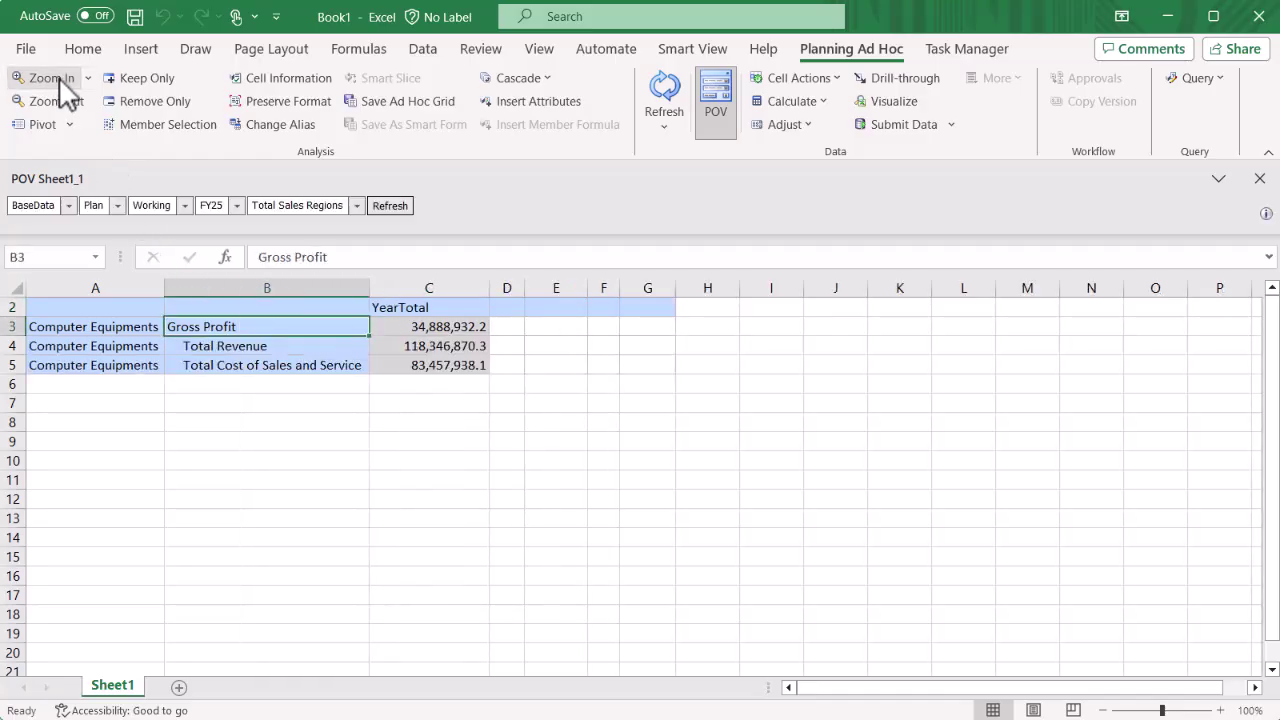
click(264, 408)
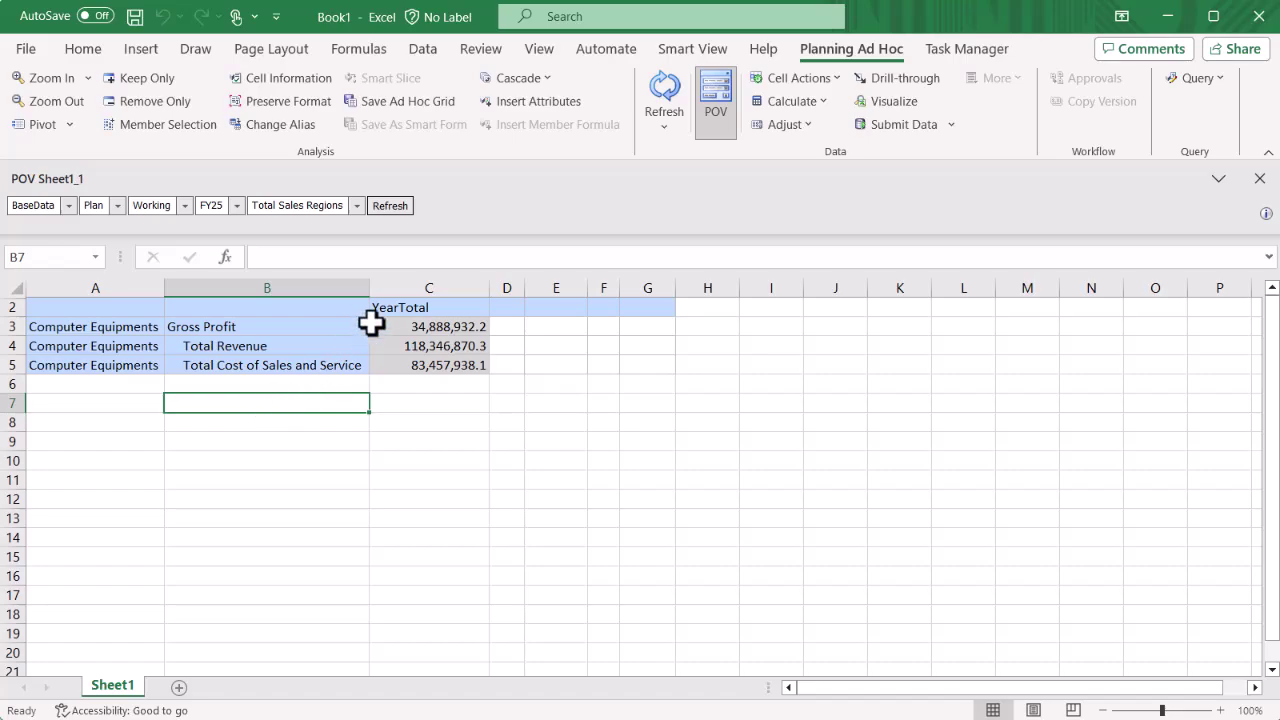
click(400, 306)
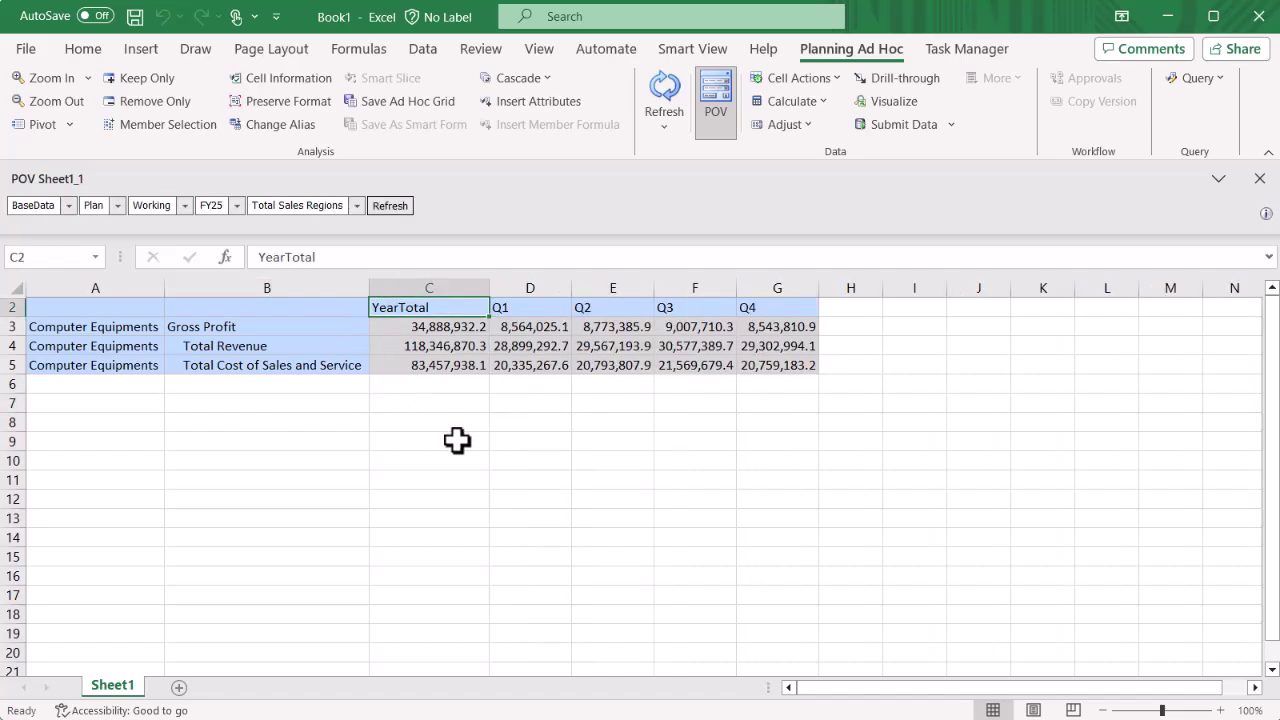
click(521, 308)
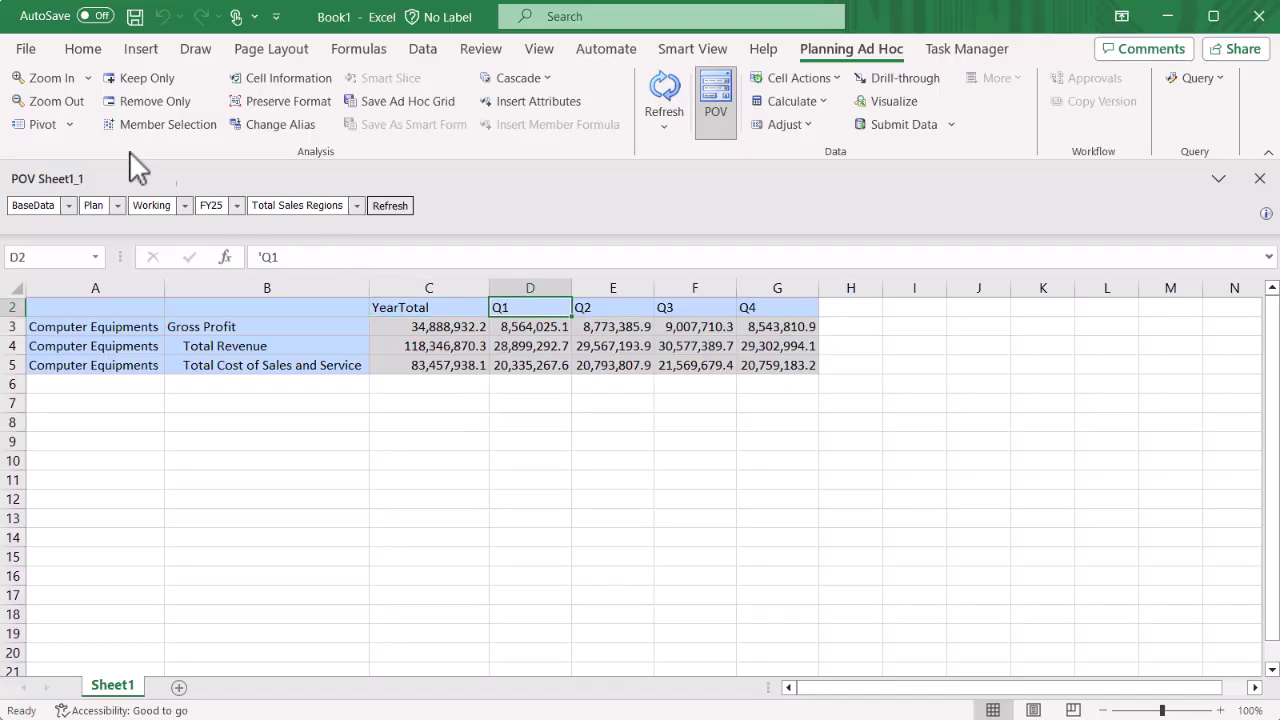
click(60, 104)
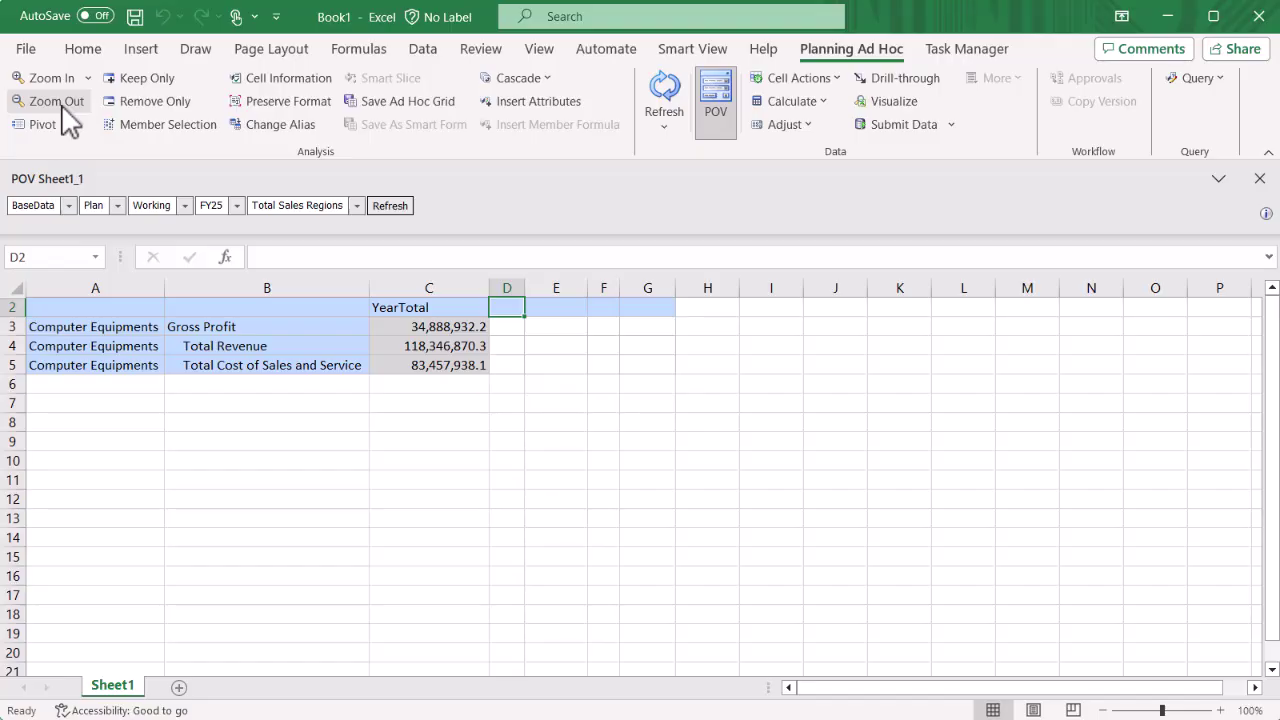
click(414, 309)
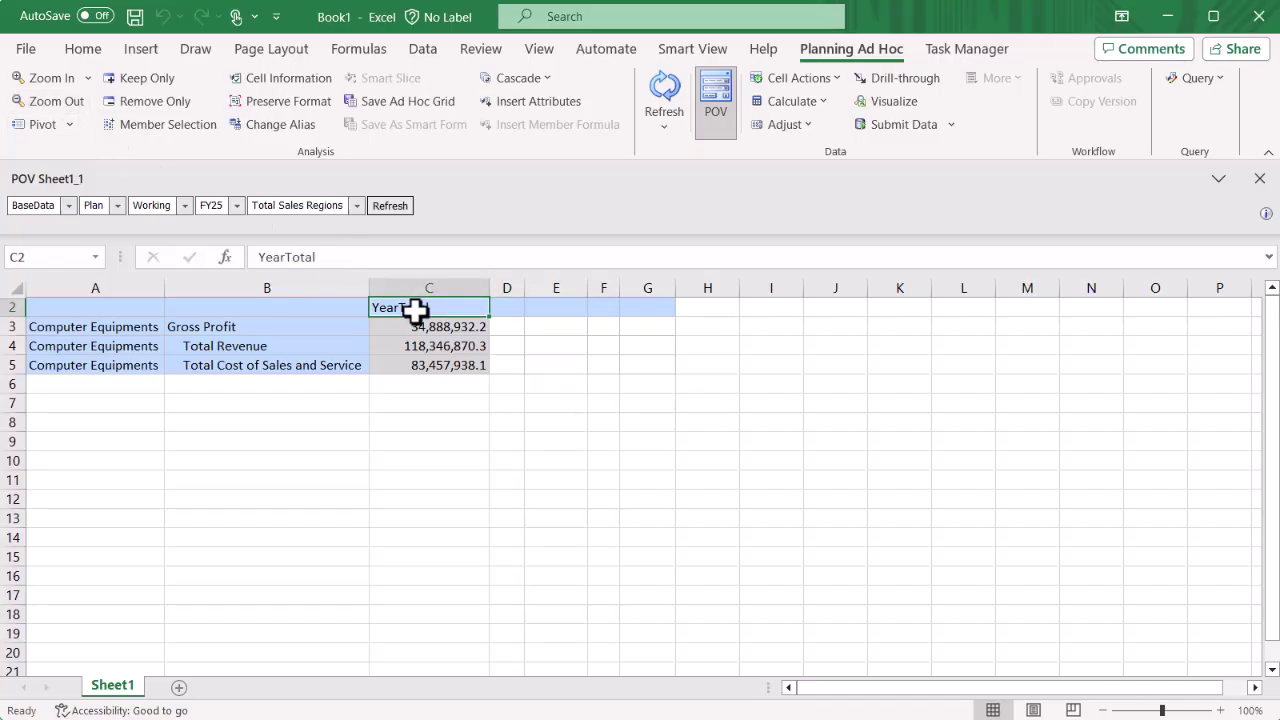
click(87, 78)
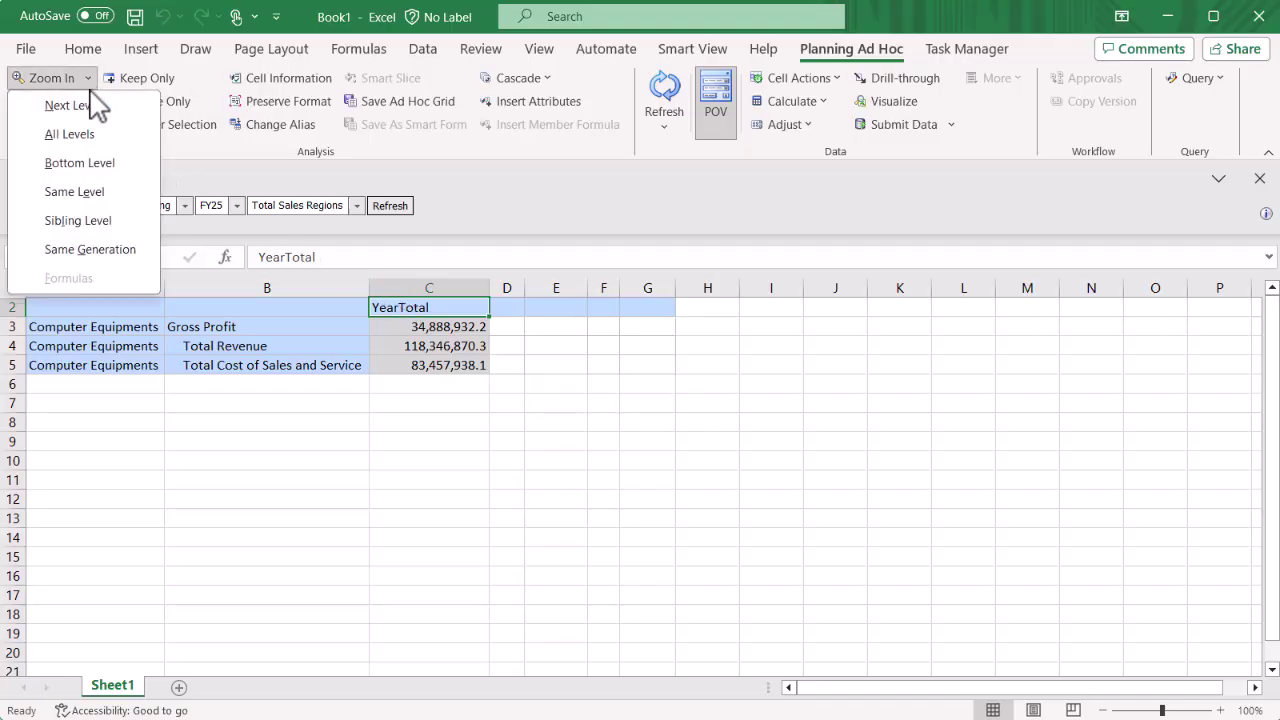
click(70, 134)
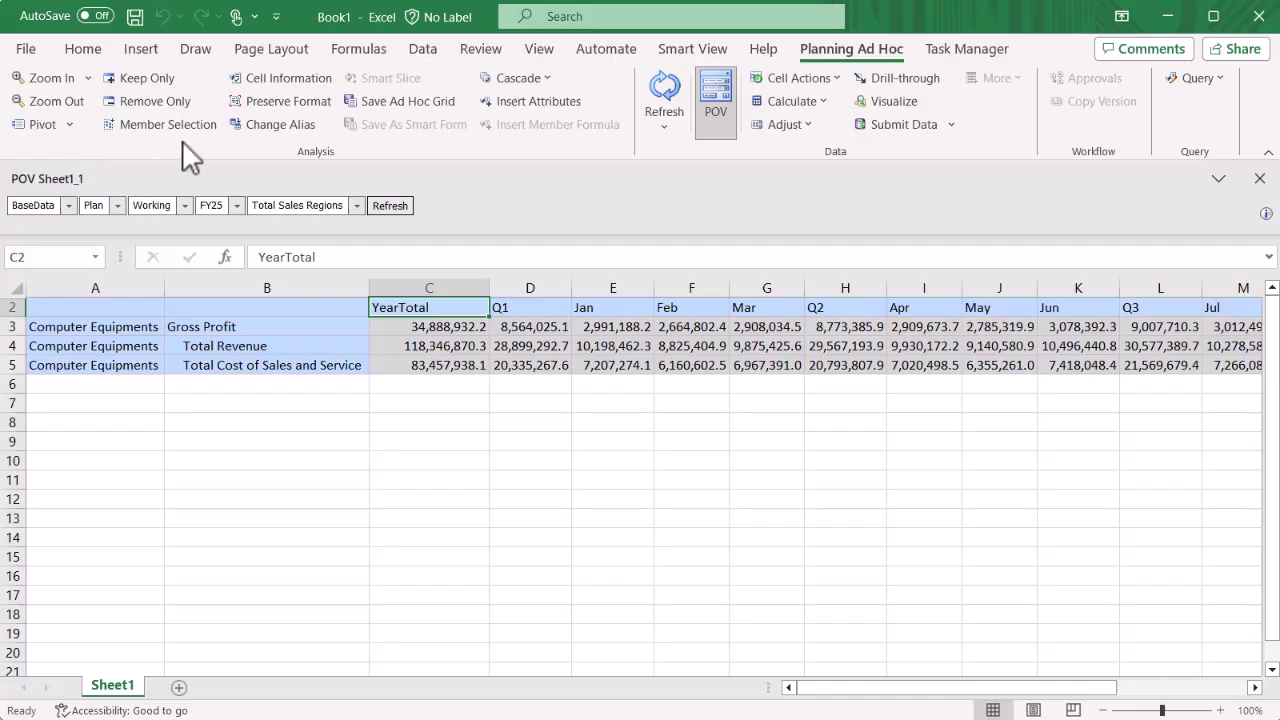
click(682, 55)
click(168, 80)
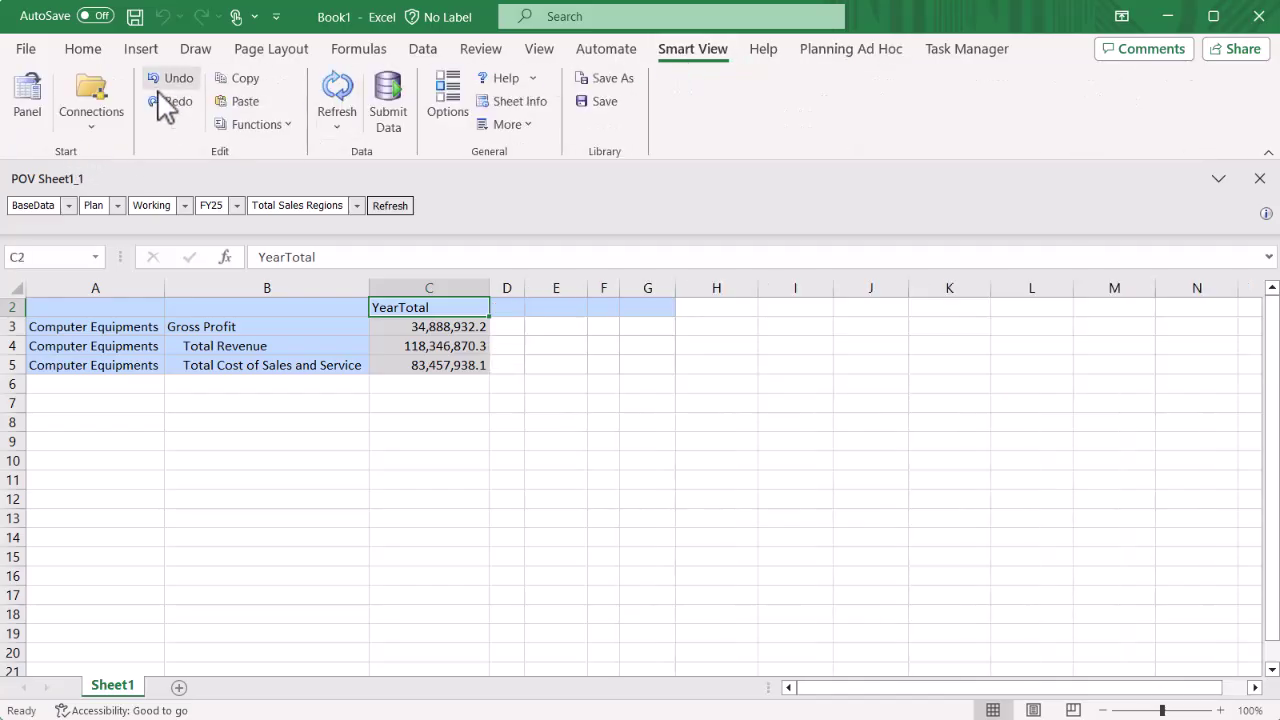
click(828, 50)
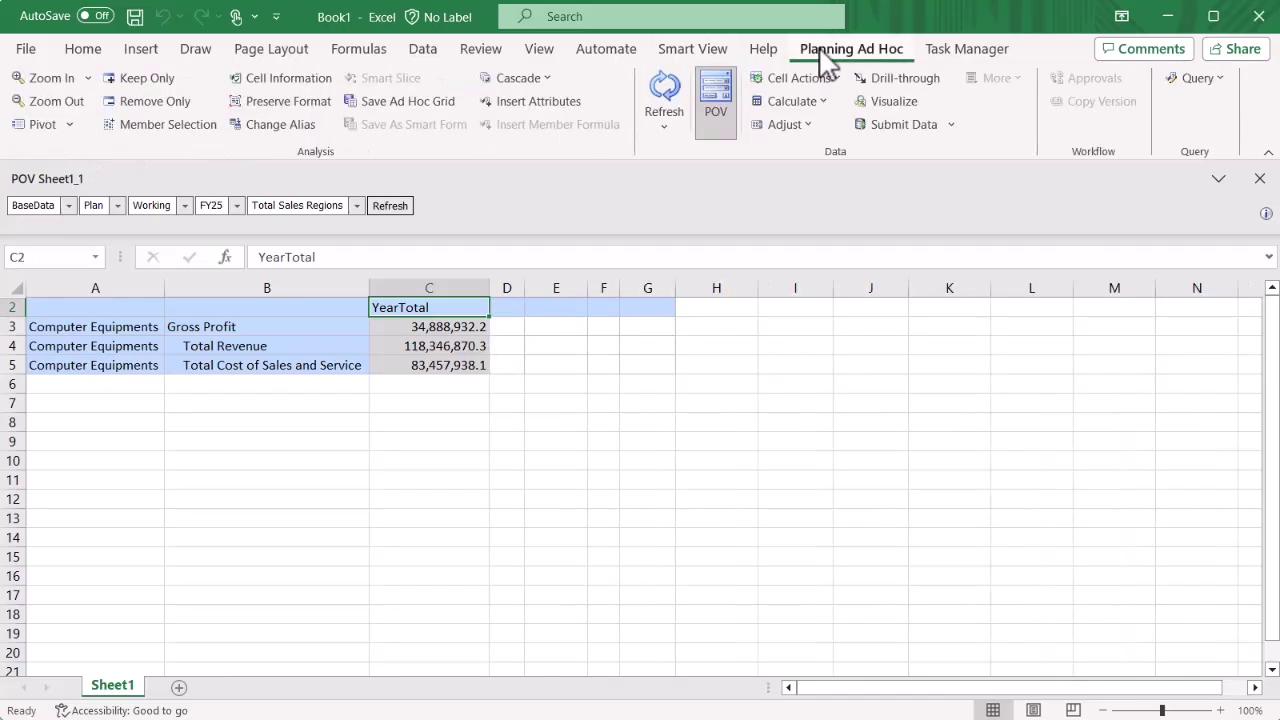
click(88, 78)
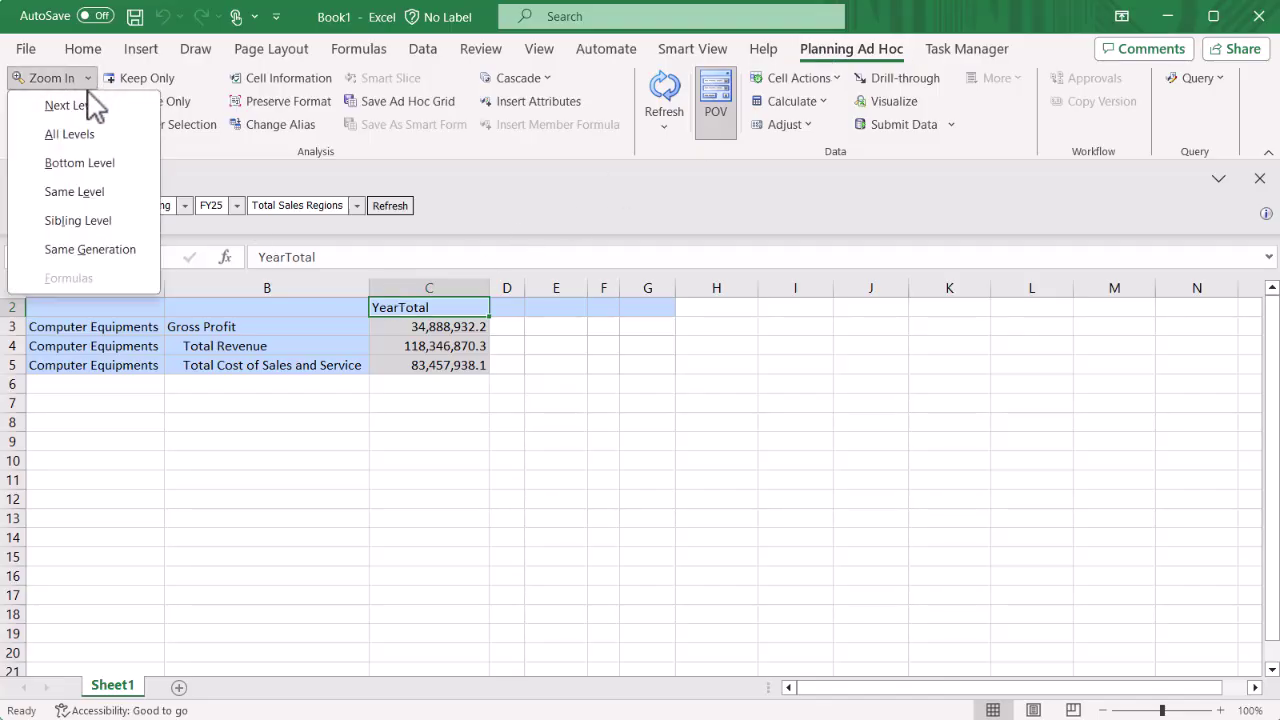
click(92, 166)
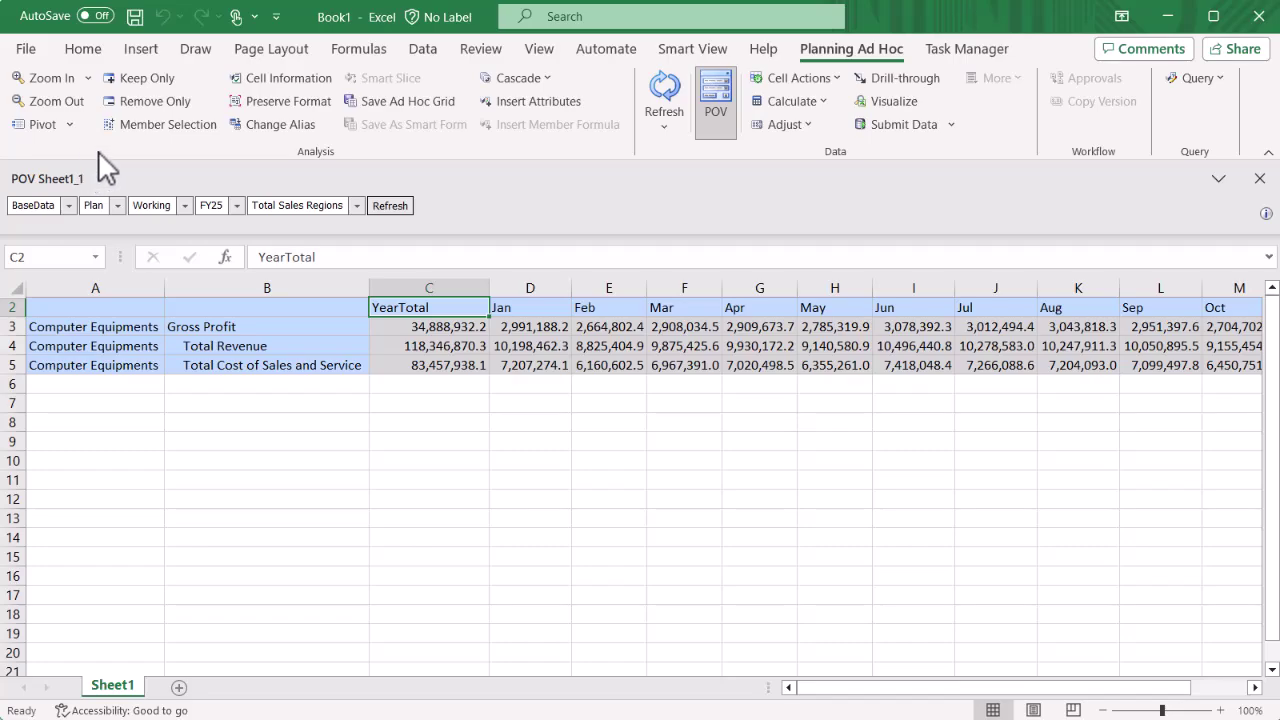
click(692, 49)
click(178, 79)
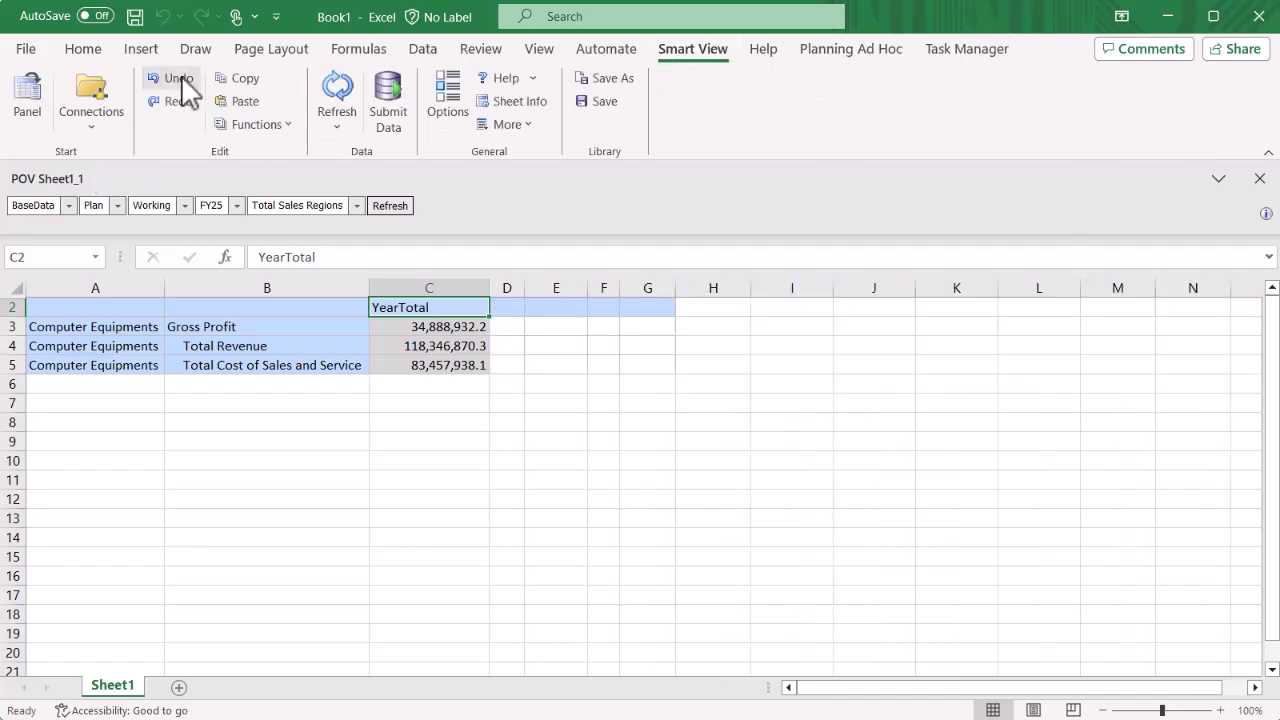
click(838, 52)
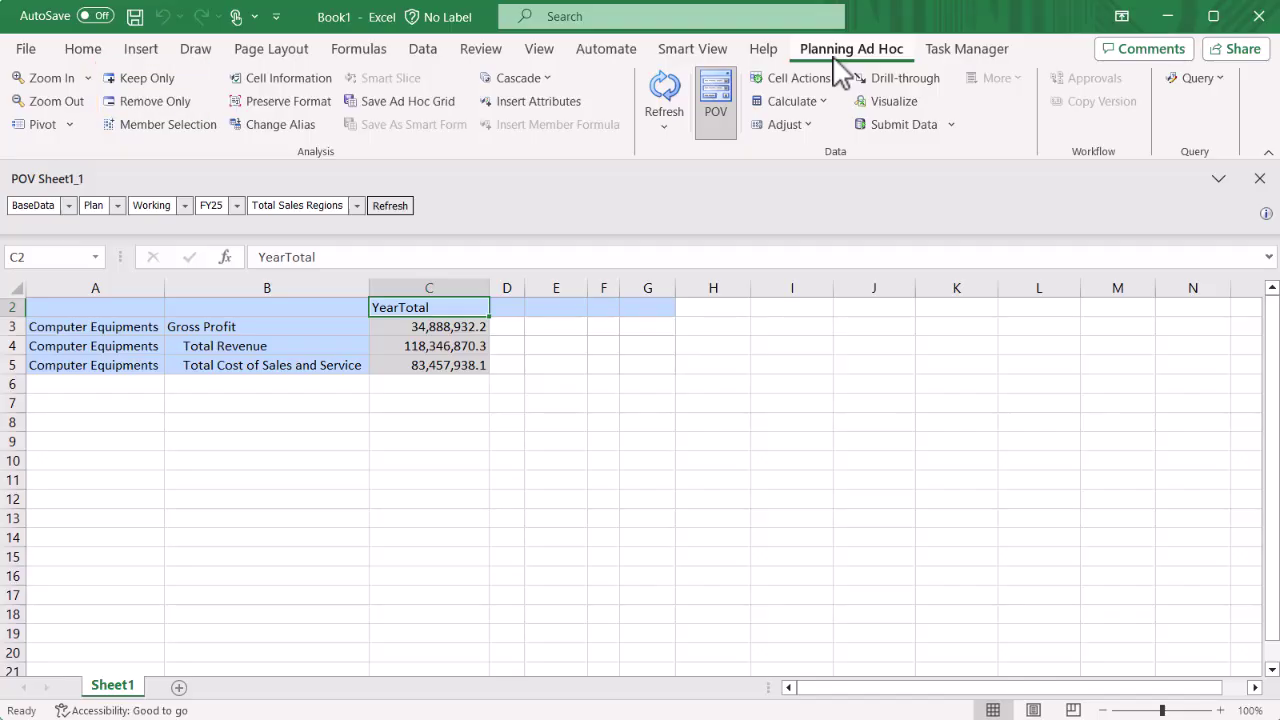
Remove the YearTotal, Q3 and Q4 columns and keep only the Total Revenue row.
double_click(452, 310)
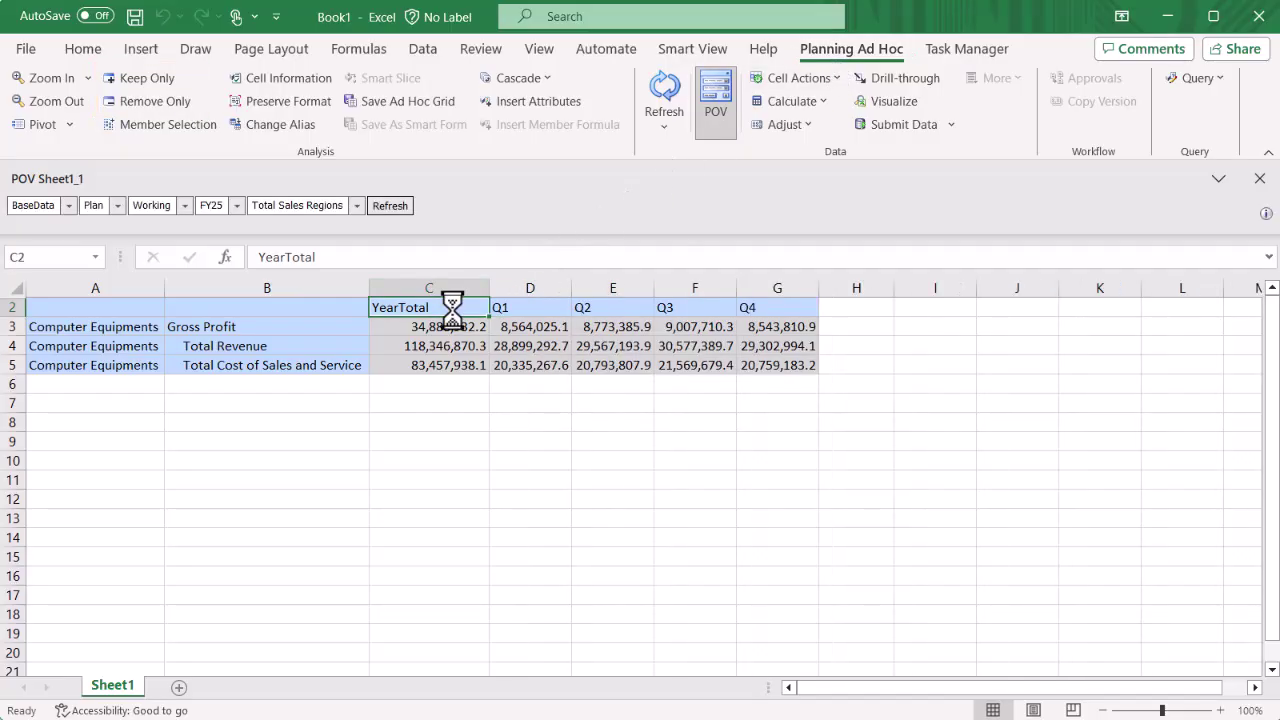
ctrl+click(680, 307)
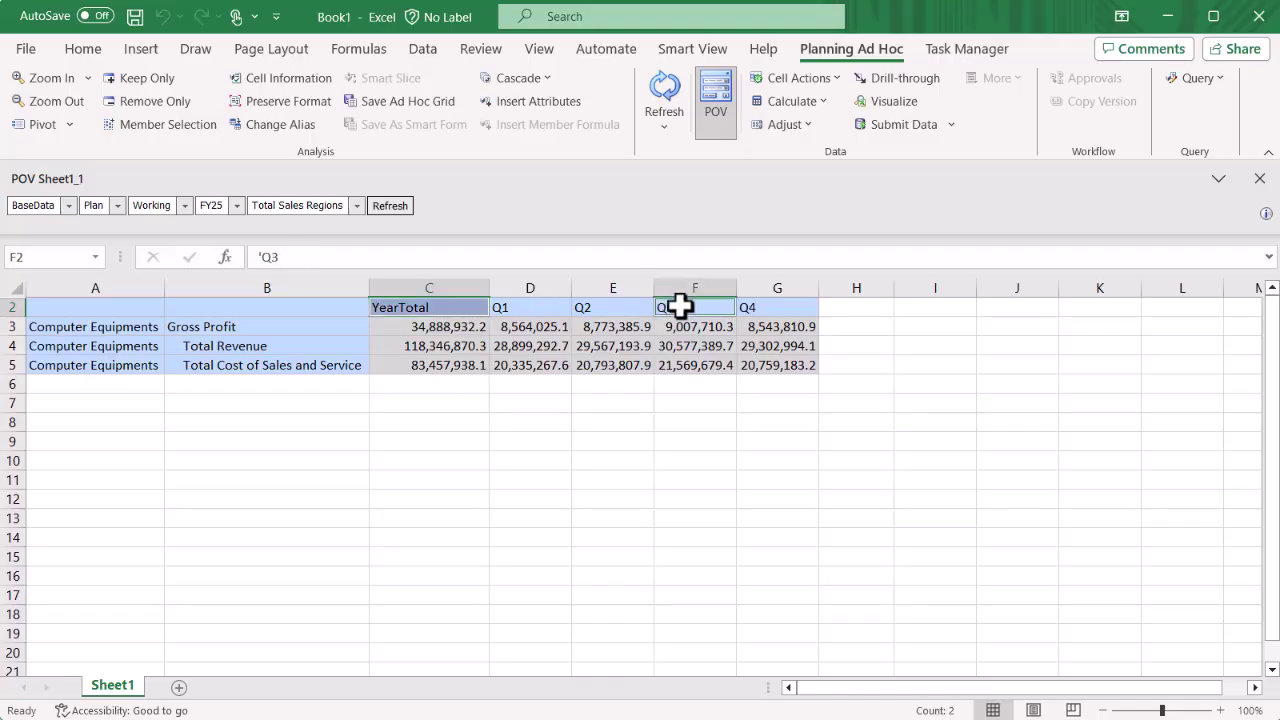
ctrl+click(763, 307)
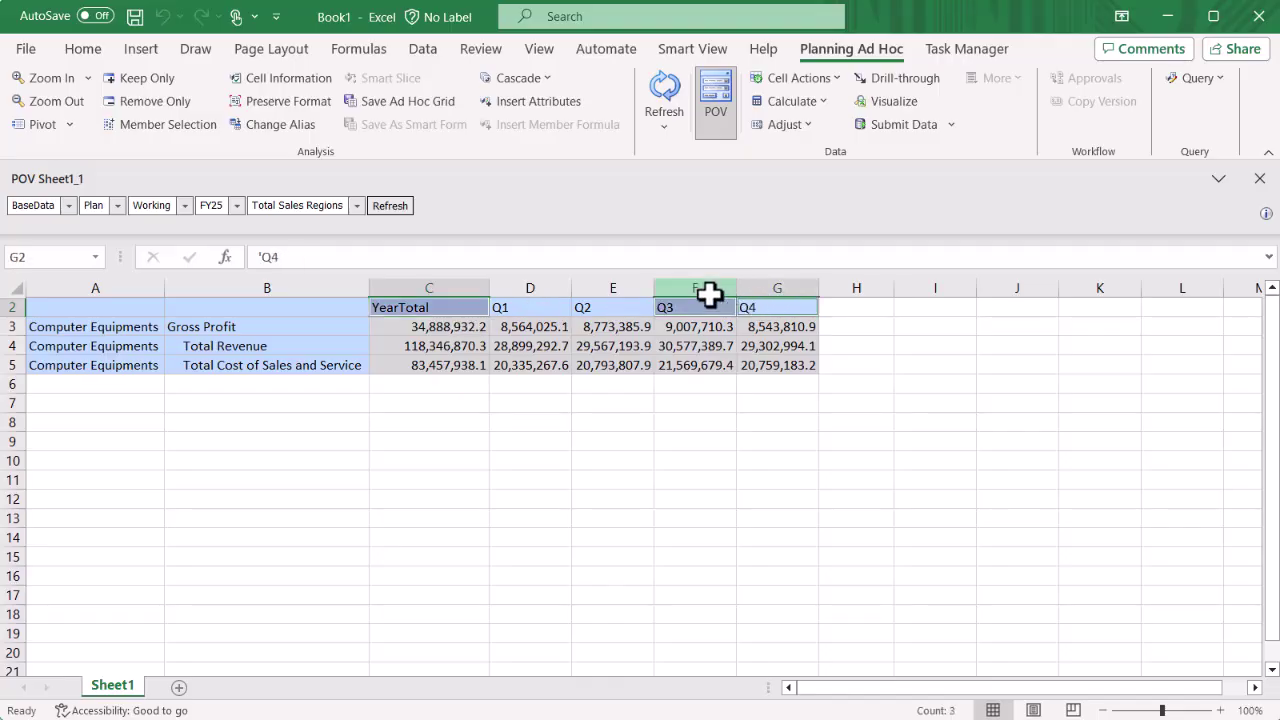
click(174, 103)
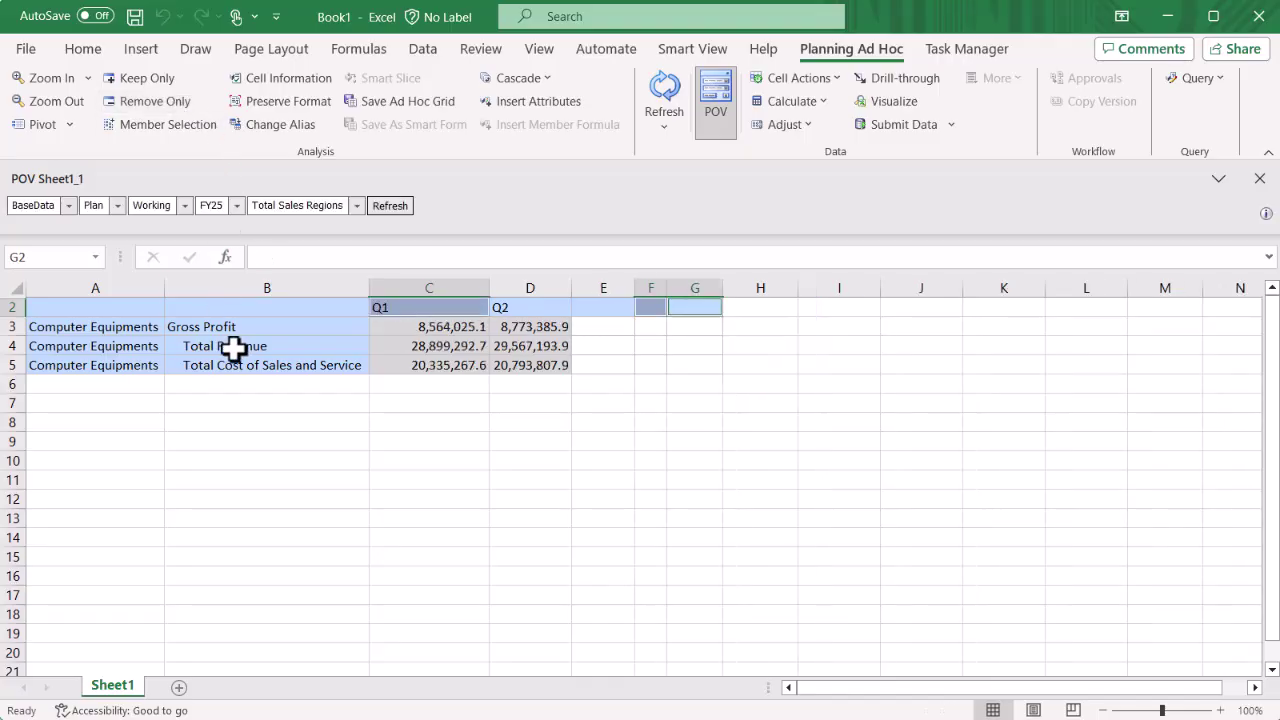
click(229, 345)
click(147, 79)
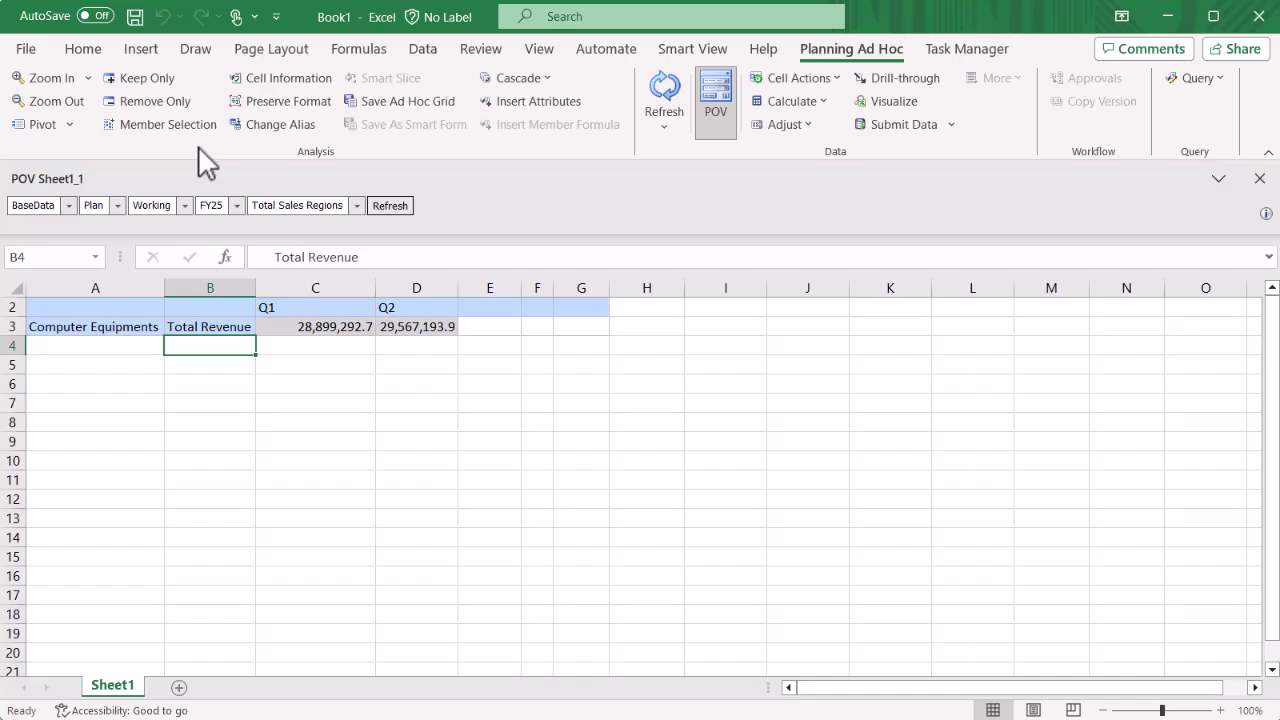
Expand Computer Equipments into its products and remove the Other Computer and Tablet Computer rows.
click(128, 330)
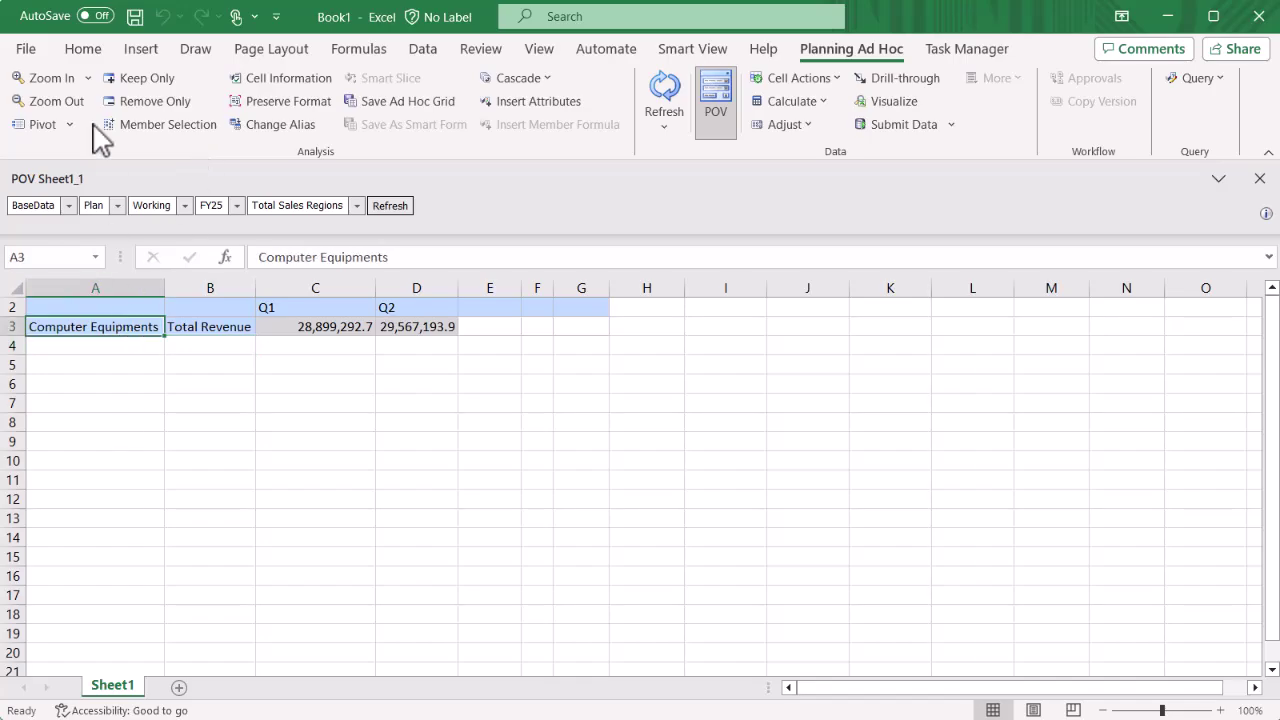
click(74, 80)
click(130, 441)
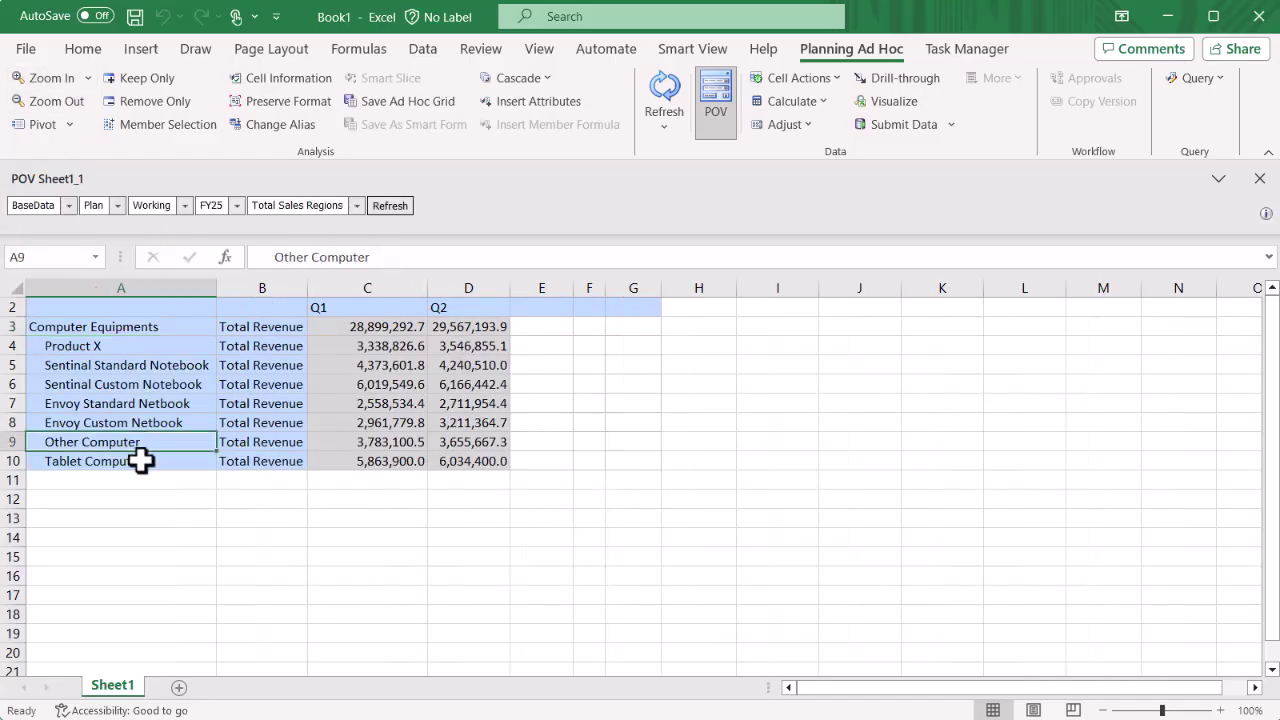
click(143, 104)
Keep only Computer Equipments and both Sentinal notebooks, then pivot Total Revenue into the column headers.
click(115, 326)
ctrl+click(126, 365)
ctrl+click(126, 384)
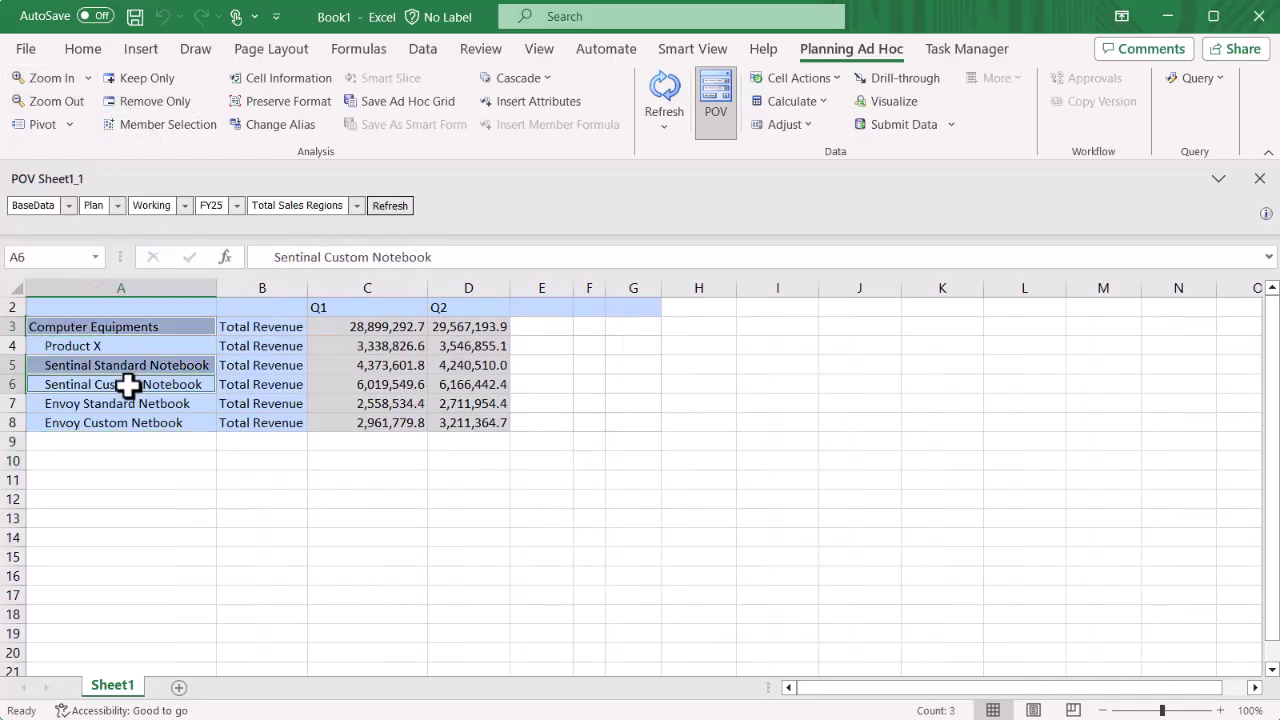
click(140, 78)
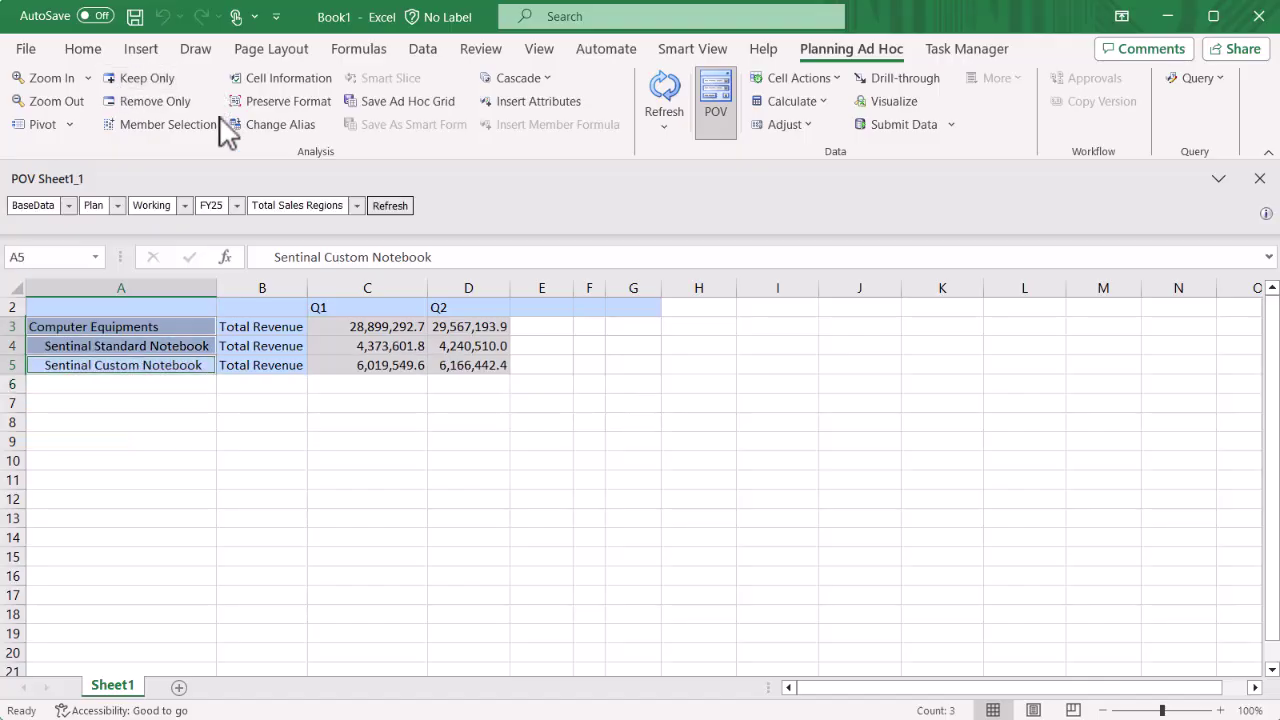
click(260, 328)
click(38, 122)
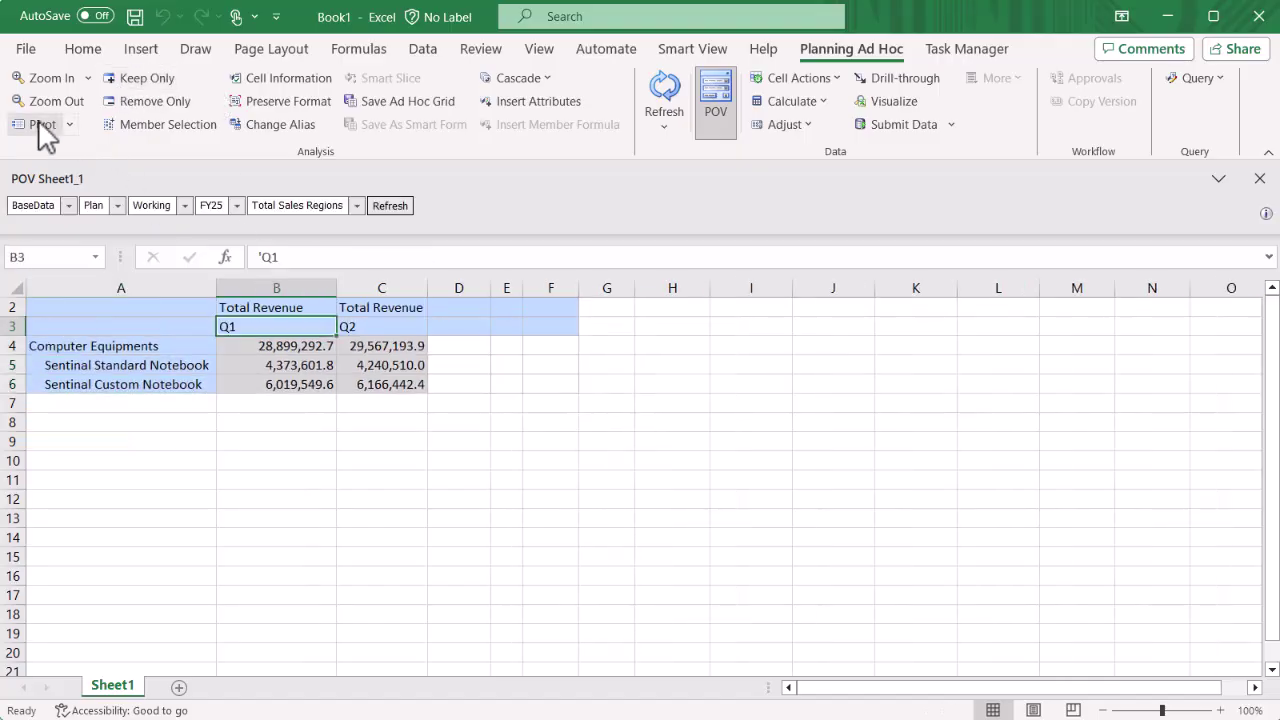